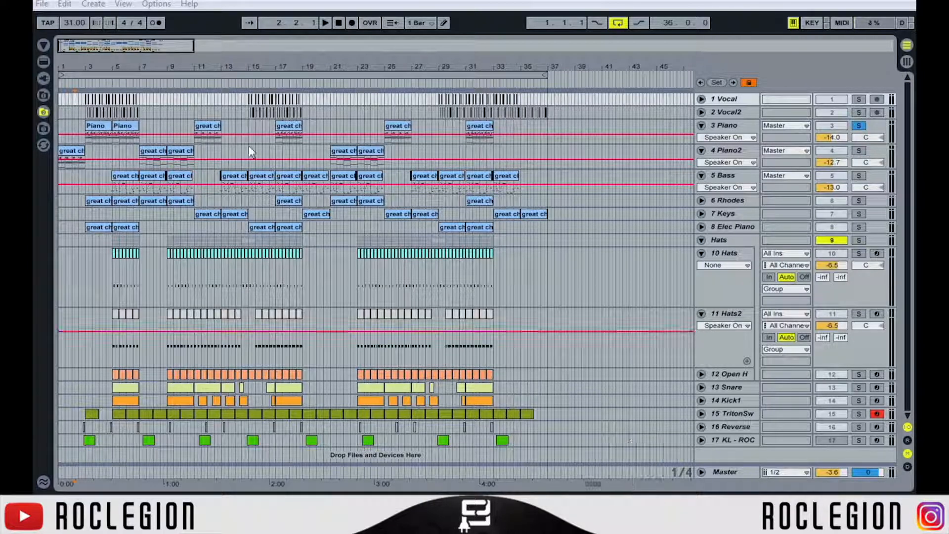
- Solo the Piano2 track and open its first clip in the note editor
left_click(858, 152)
left_click(582, 153)
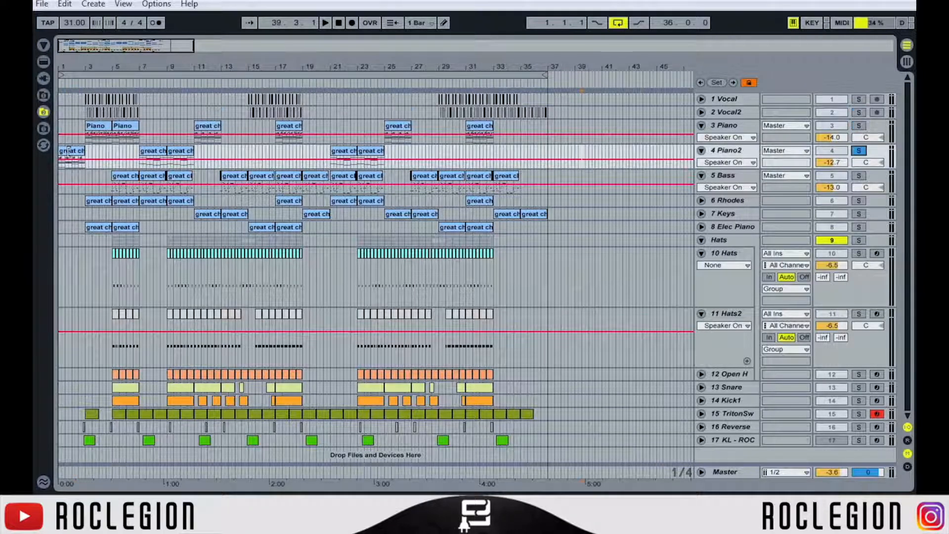
double_click(68, 151)
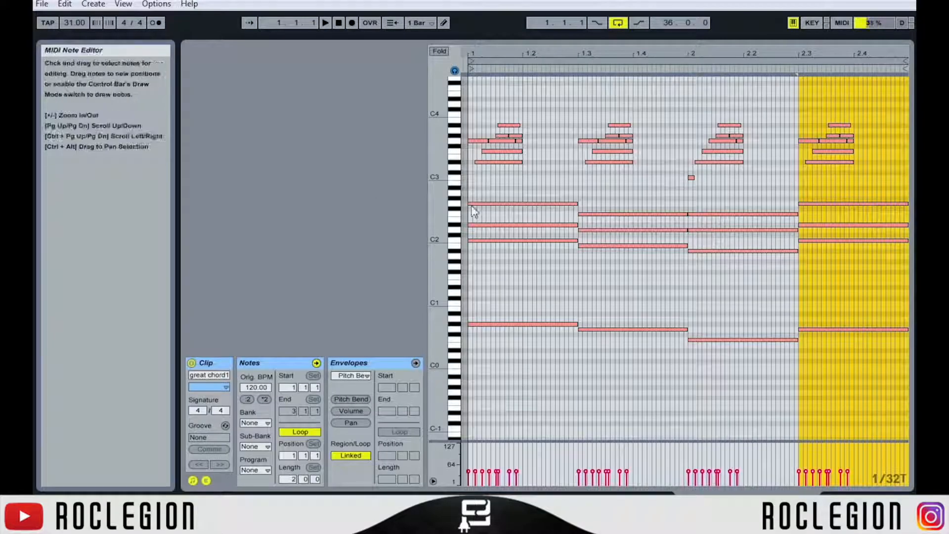
- Select each of the four sustained chords in the Piano2 clip in turn, going through the progression twice
left_click(538, 184)
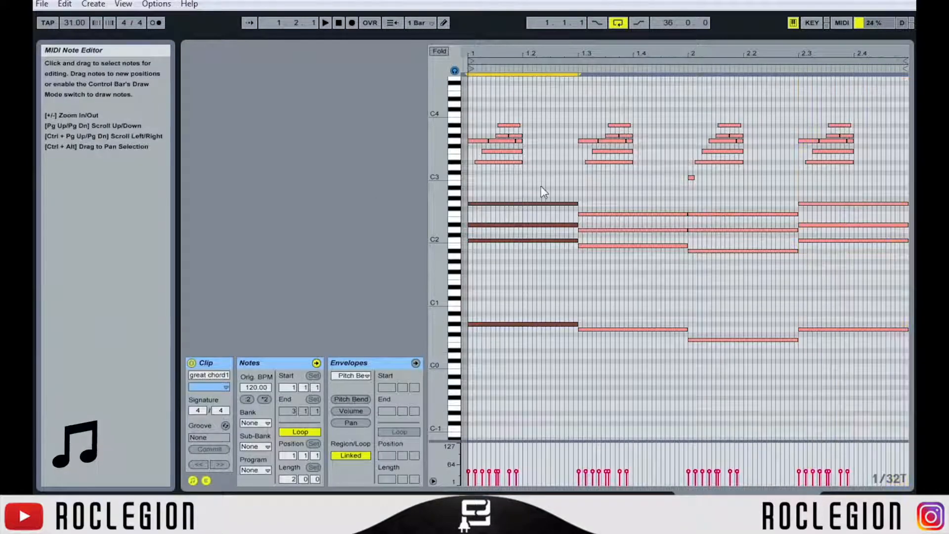
left_click(601, 166)
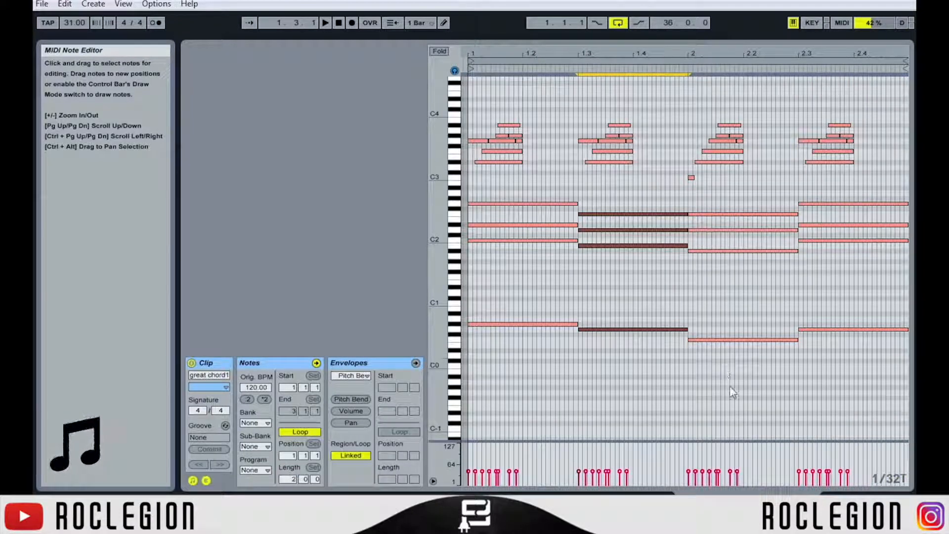
left_click(726, 310)
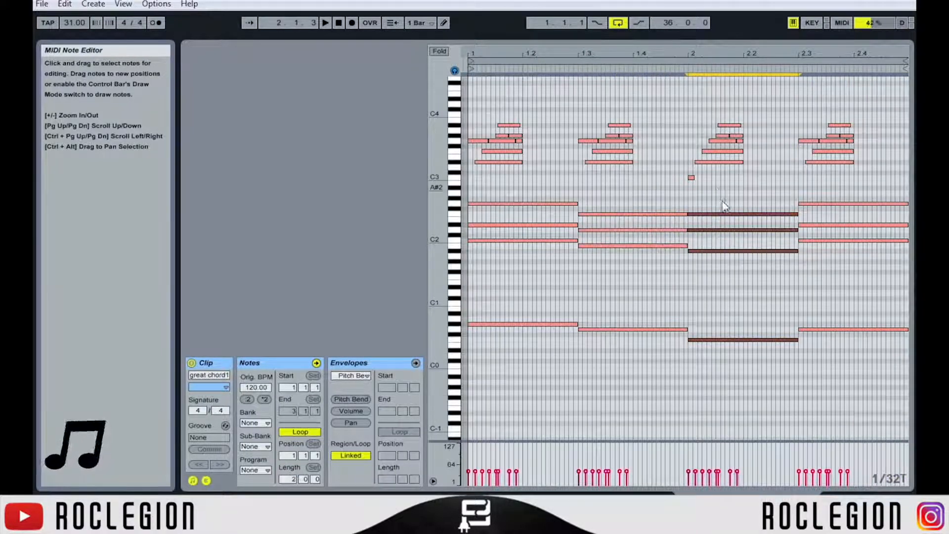
left_click(821, 188)
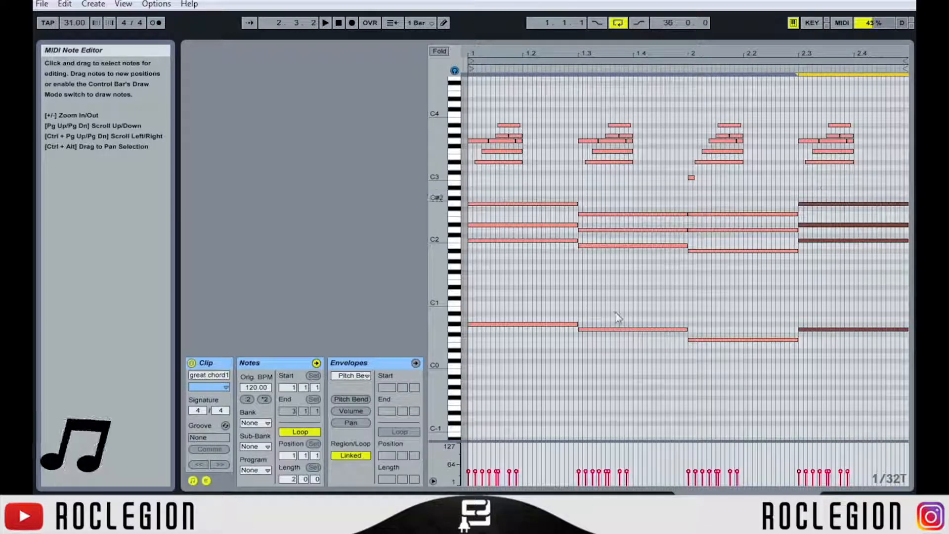
left_click(555, 190)
left_click_drag(554, 188, 555, 189)
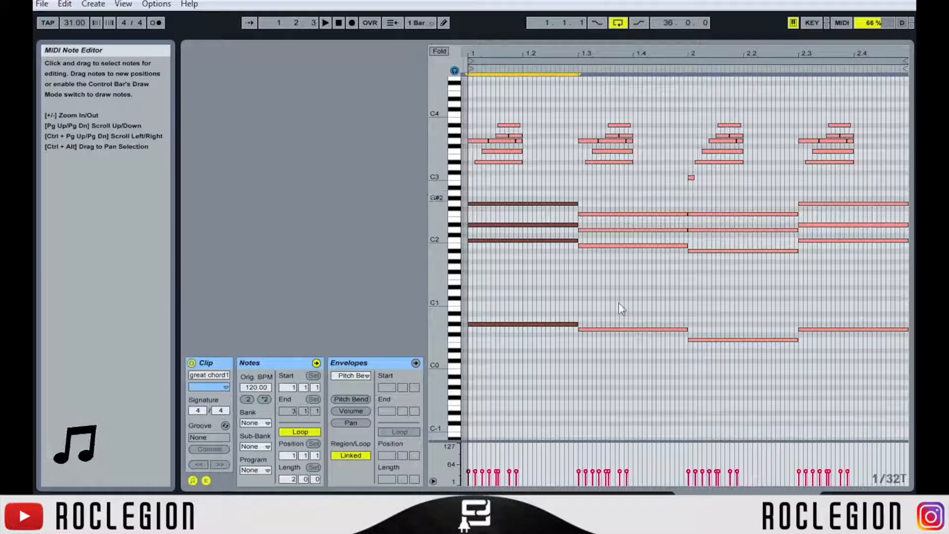
left_click(630, 188)
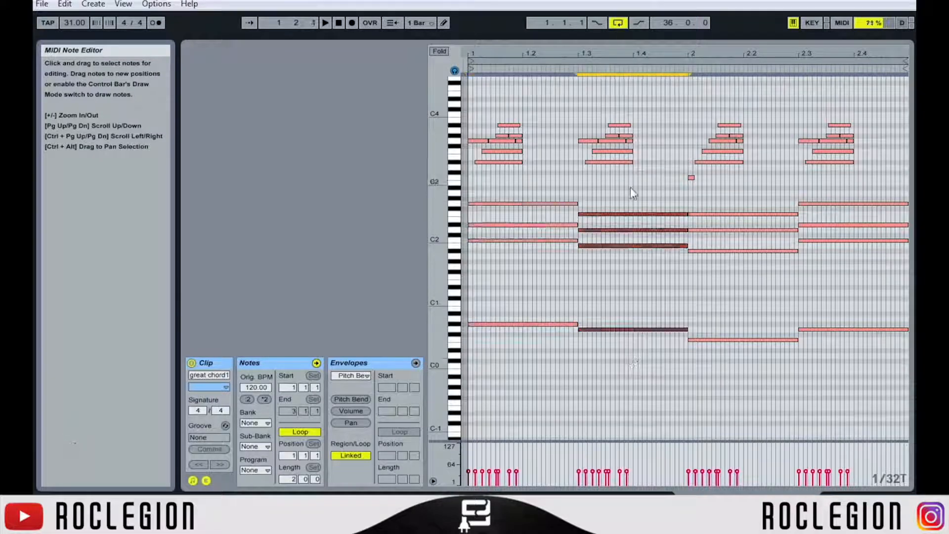
left_click(735, 193)
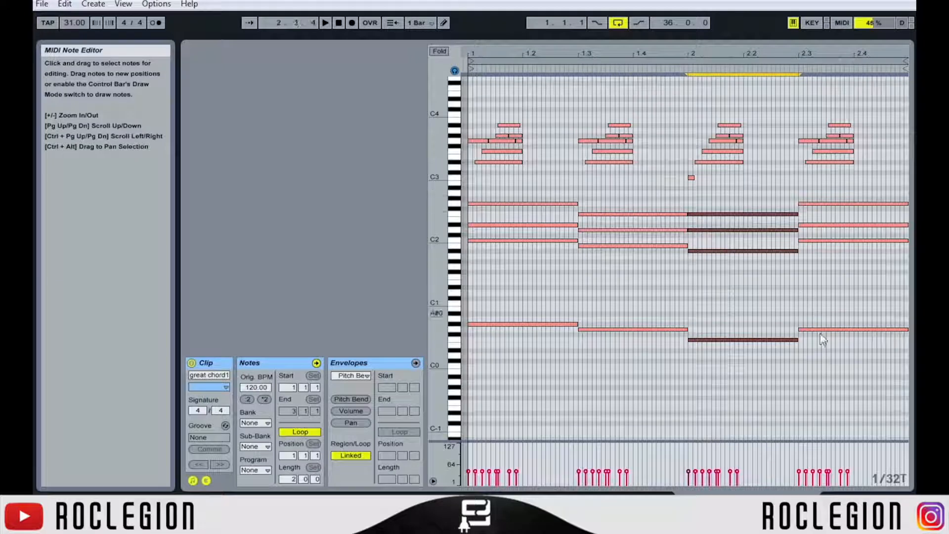
left_click(834, 191)
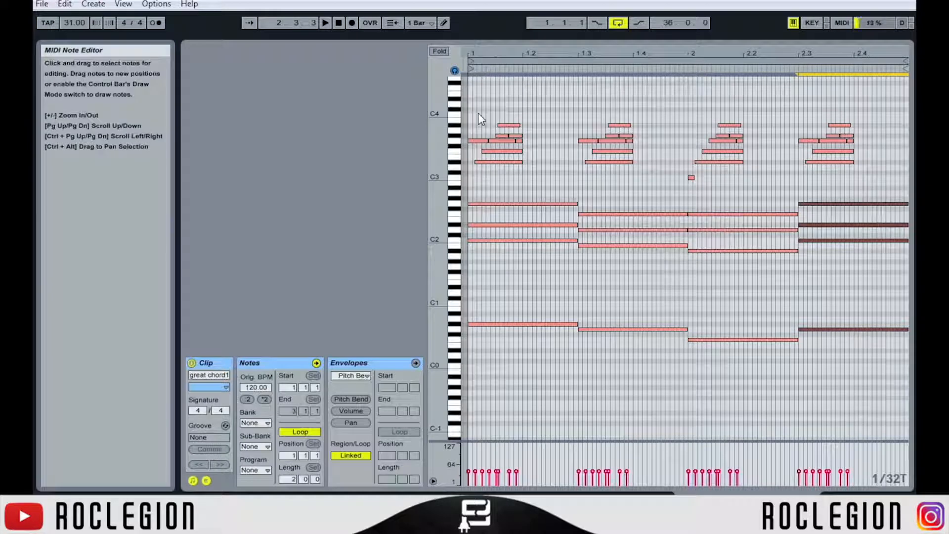
- Select the melody notes above the first chord, play the Piano2 clip, and return to the arrangement
left_click_drag(468, 109, 520, 164)
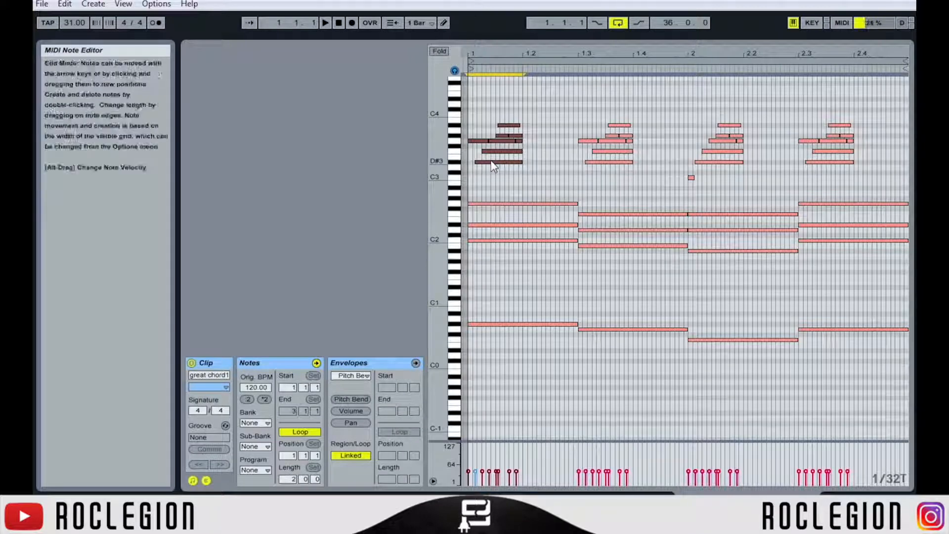
key("space")
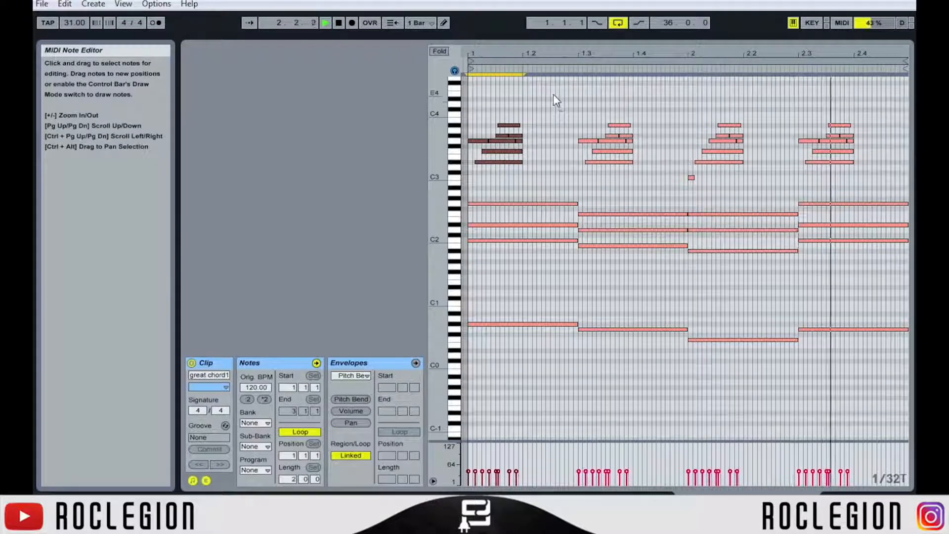
key("space")
key("Tab")
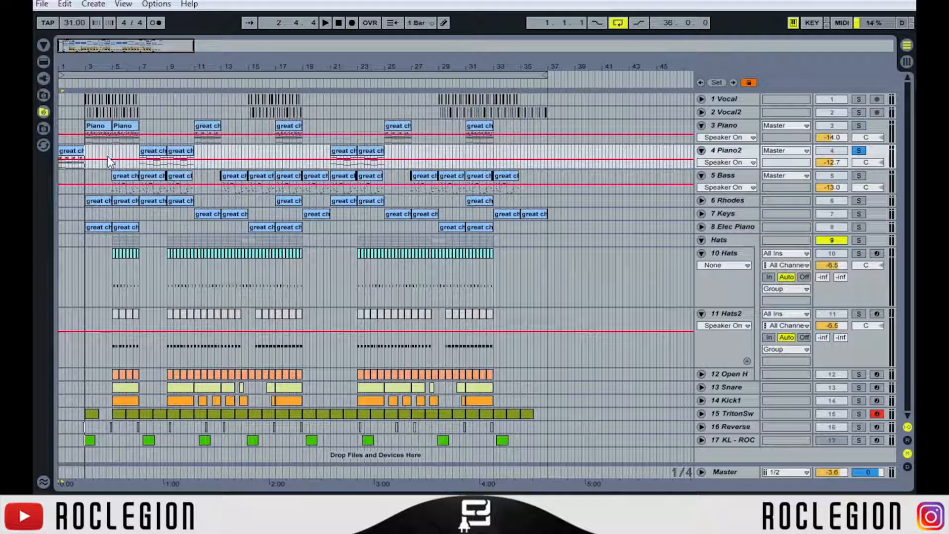
- Show the Piano2 track's devices and inspect the Nexus preset in its plug-in window before closing it
double_click(724, 151)
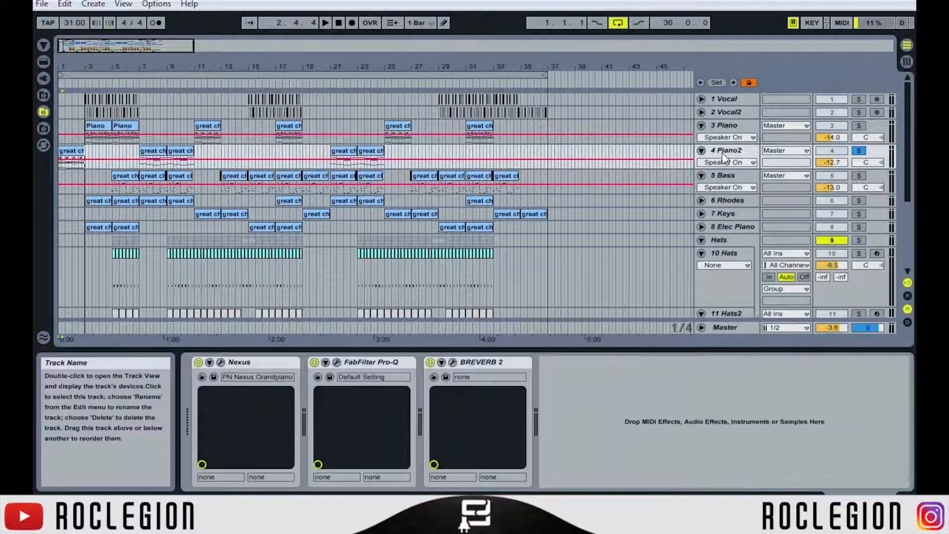
left_click(222, 362)
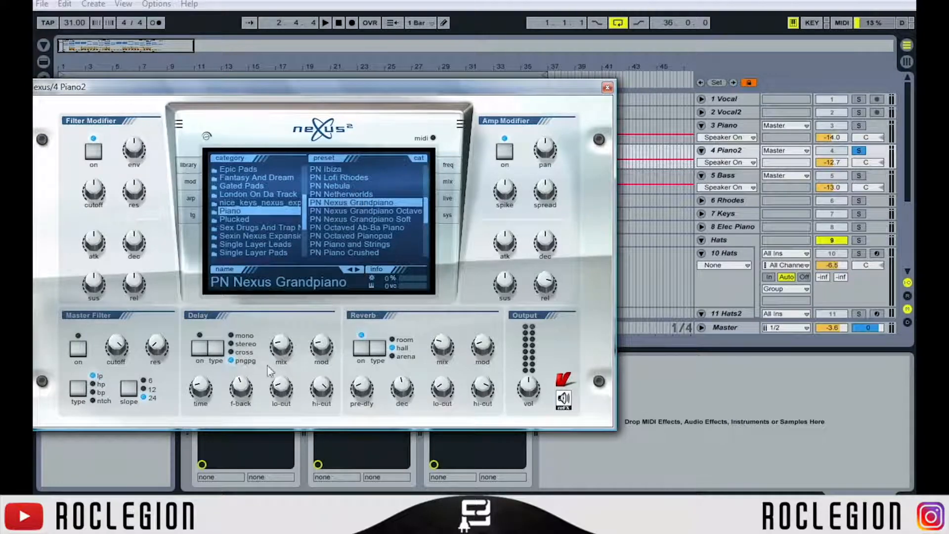
left_click(608, 88)
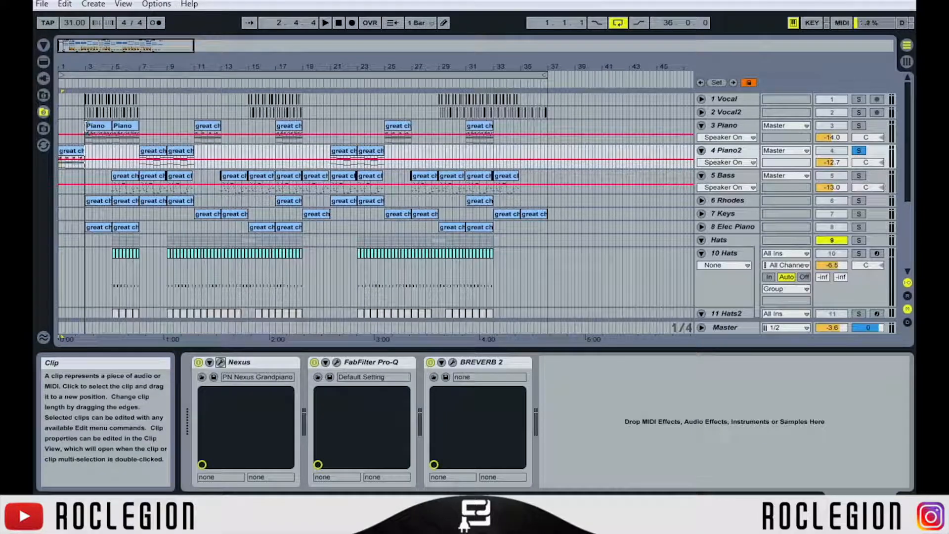
- Solo the Piano track and play its first clip at bar 3 with its notes shown
left_click(83, 124)
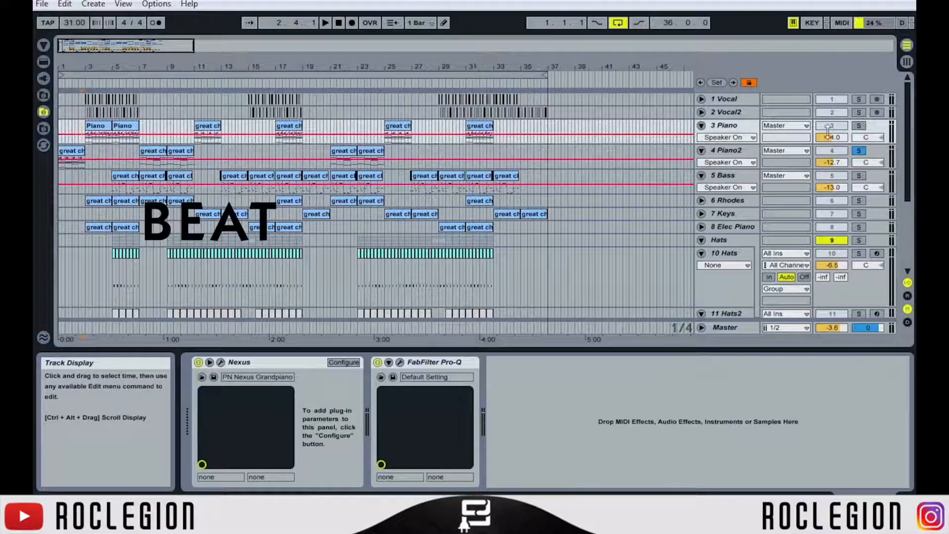
double_click(99, 125)
key("space")
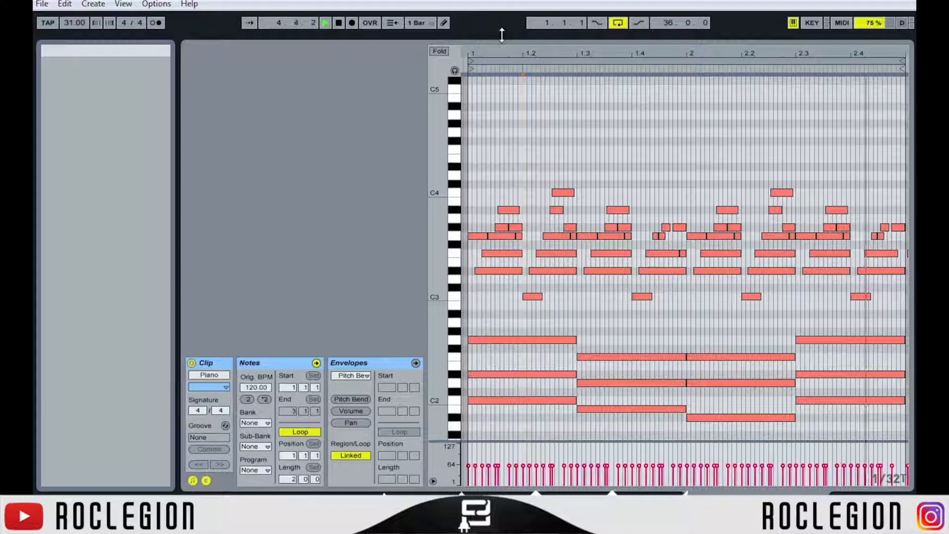
key("space")
key("Tab")
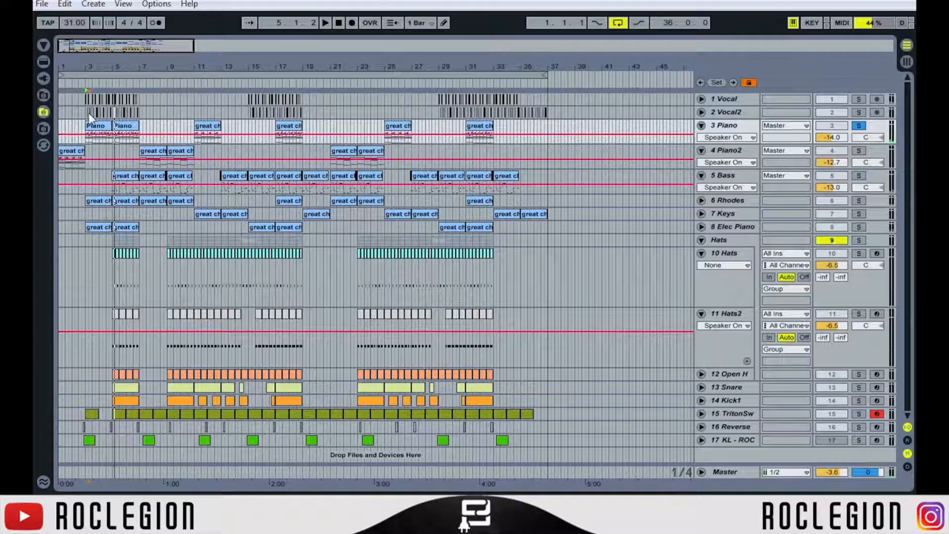
- Solo the Vocal track and inspect its first clip at bar 3
left_click(84, 132)
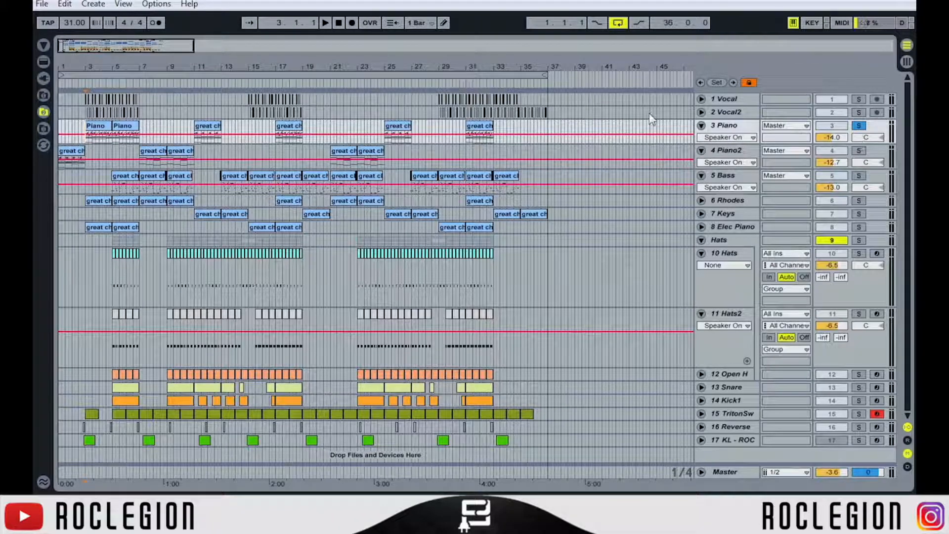
left_click_drag(125, 48, 125, 82)
left_click(73, 47)
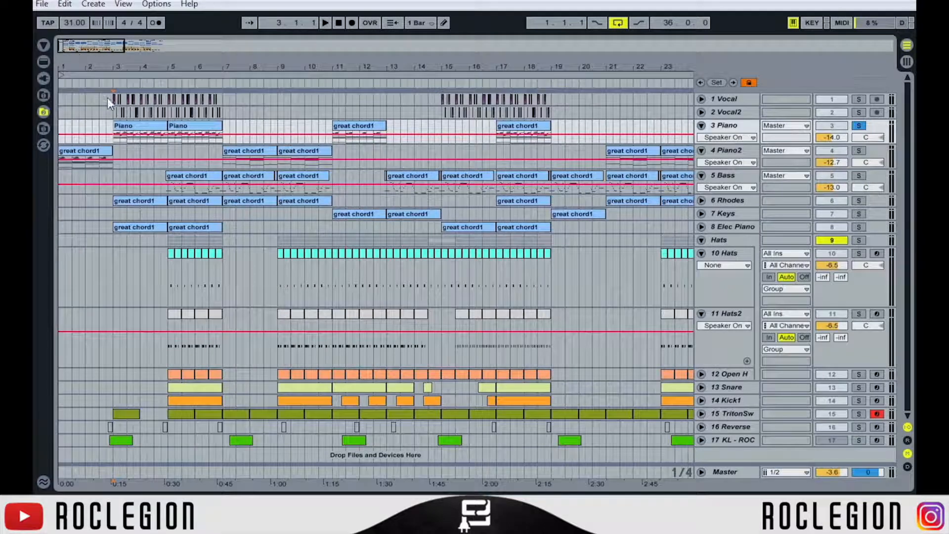
left_click_drag(110, 46, 110, 74)
left_click(70, 47)
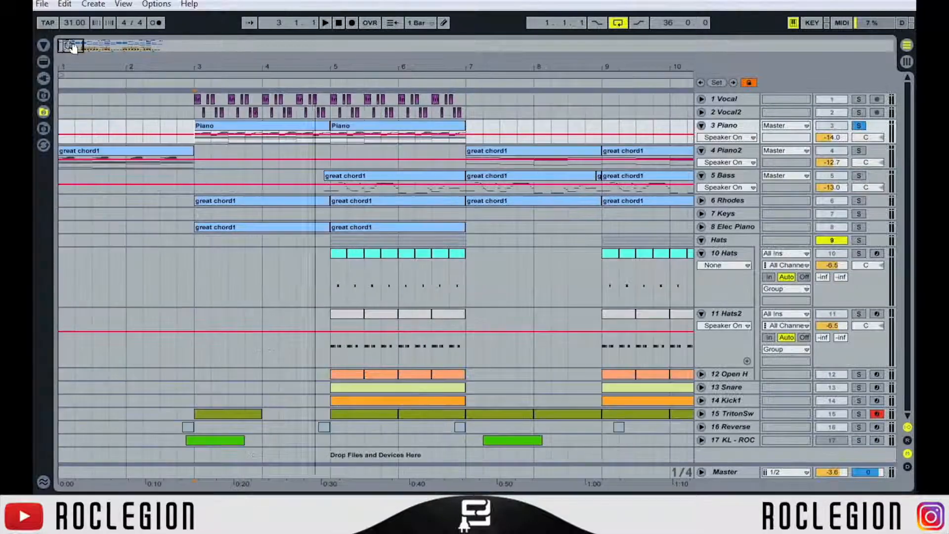
left_click(859, 99)
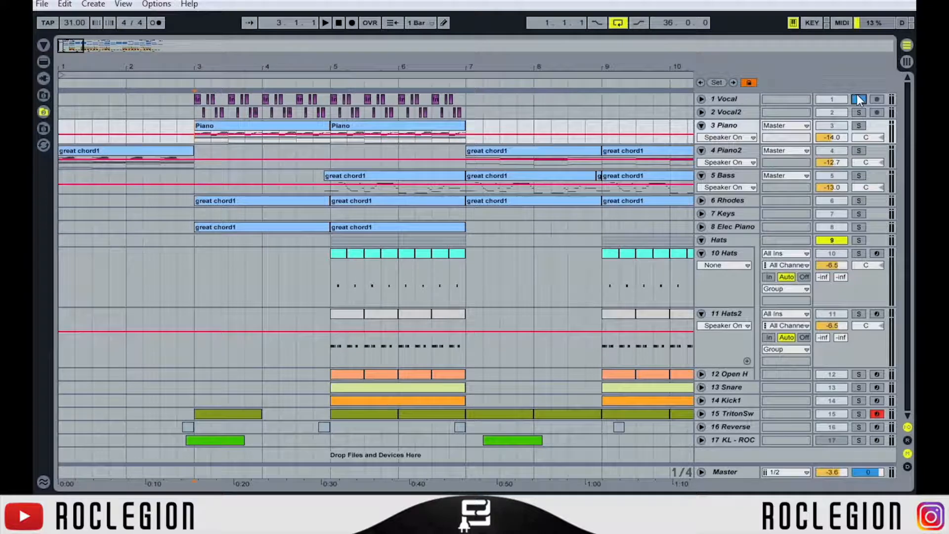
left_click(197, 99)
double_click(197, 99)
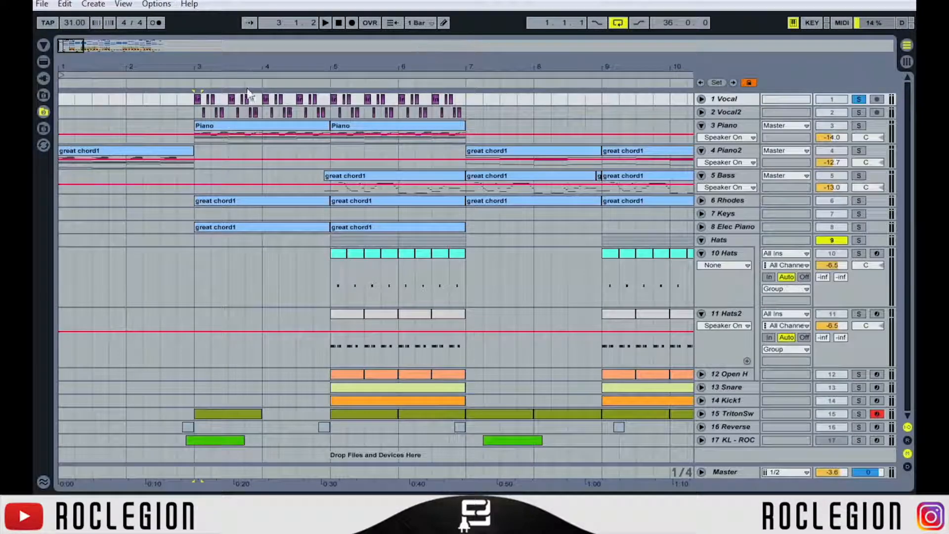
- Play the soloed Vocal track from bar 3
left_click(191, 102)
left_click(859, 99)
left_click(859, 98)
key("space")
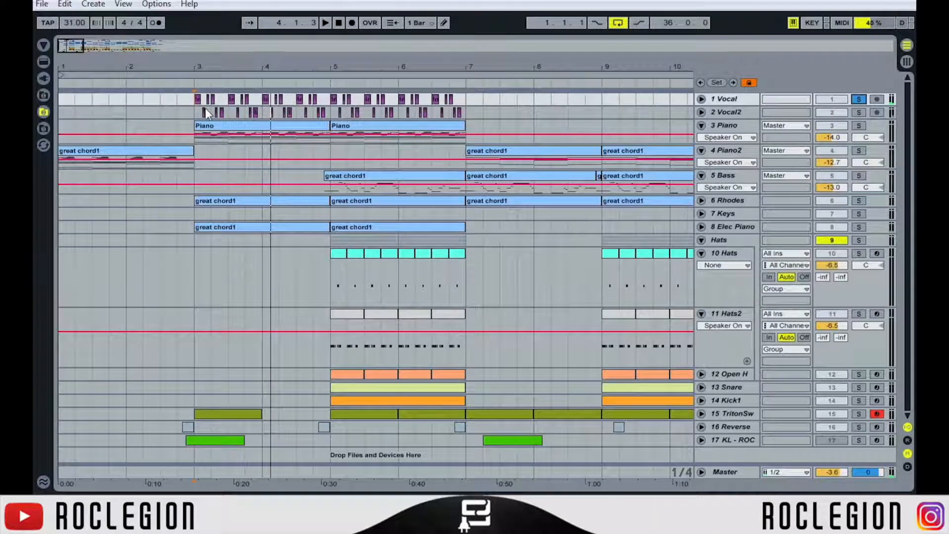
- Play the Vocal, Vocal2 and Piano tracks soloed together from bar 3
left_click(741, 111)
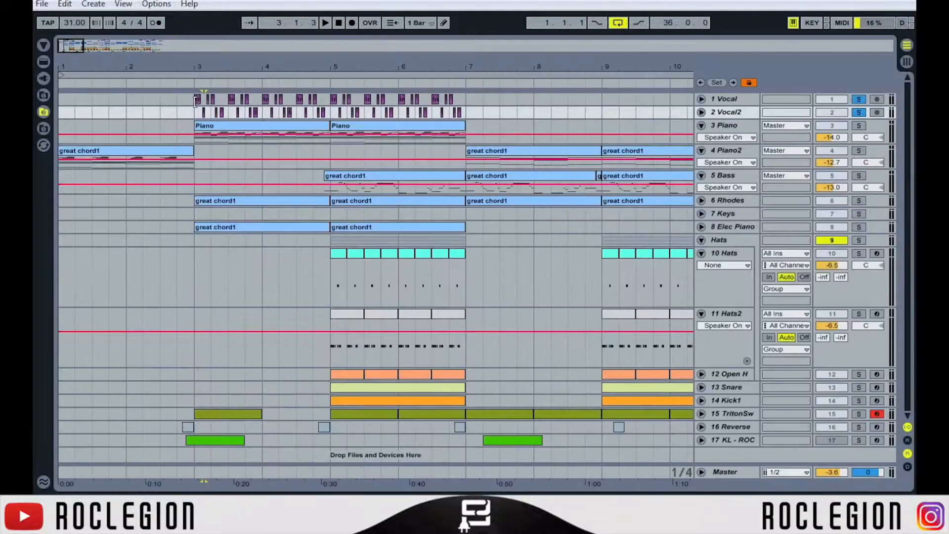
left_click(195, 114)
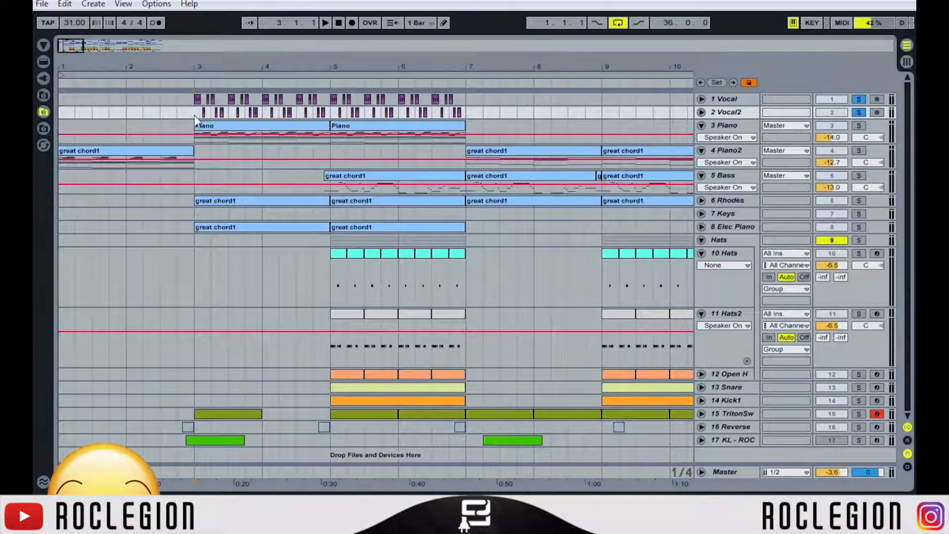
key("space")
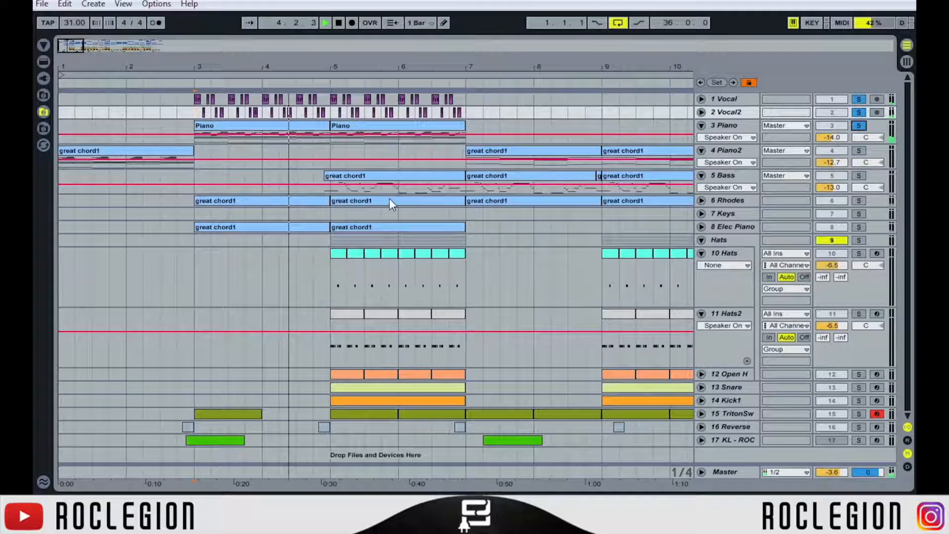
key("space")
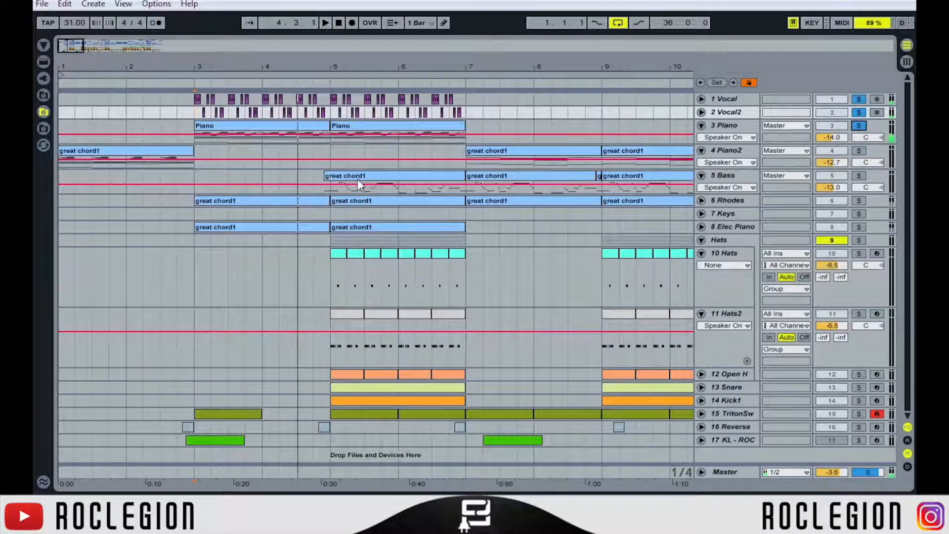
- Solo only the Rhodes track and view the notes of its first clip at bar 3
left_click(191, 200)
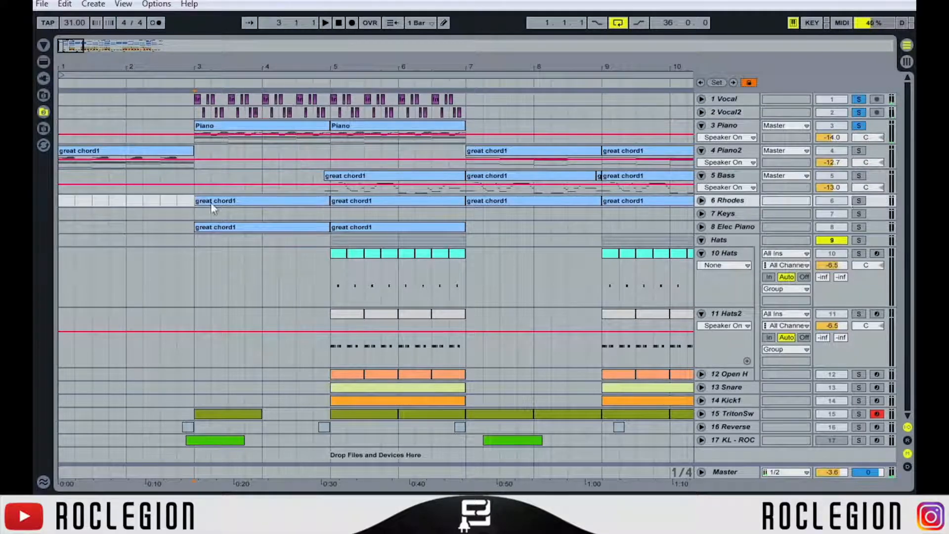
left_click(856, 198)
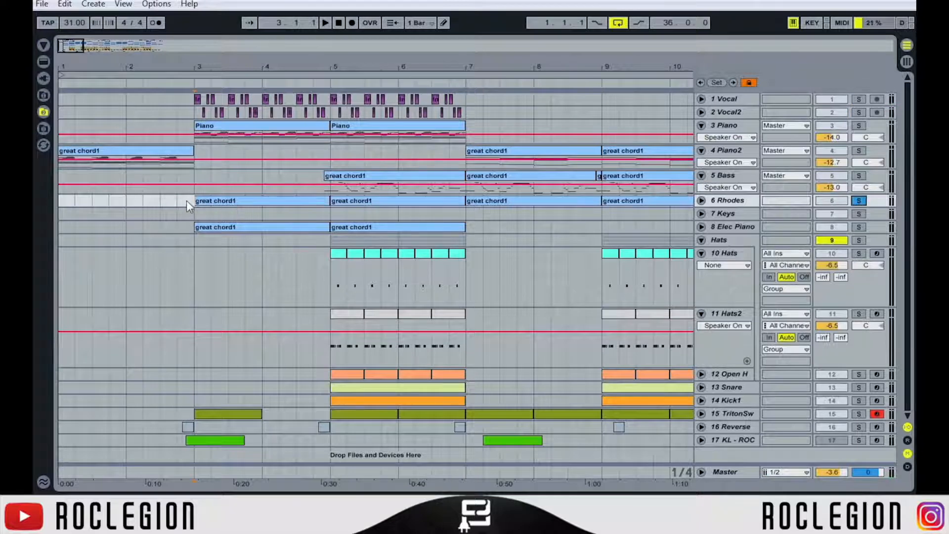
double_click(210, 202)
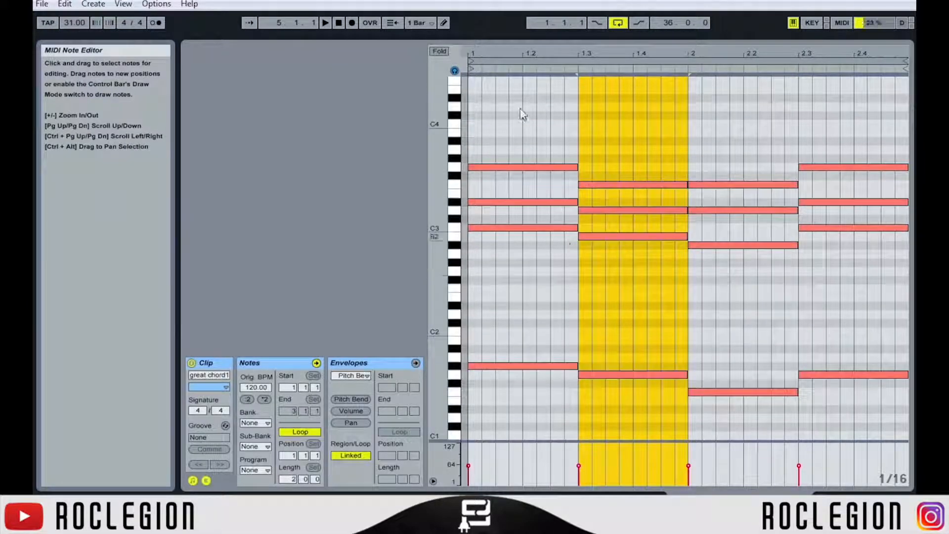
left_click(533, 38)
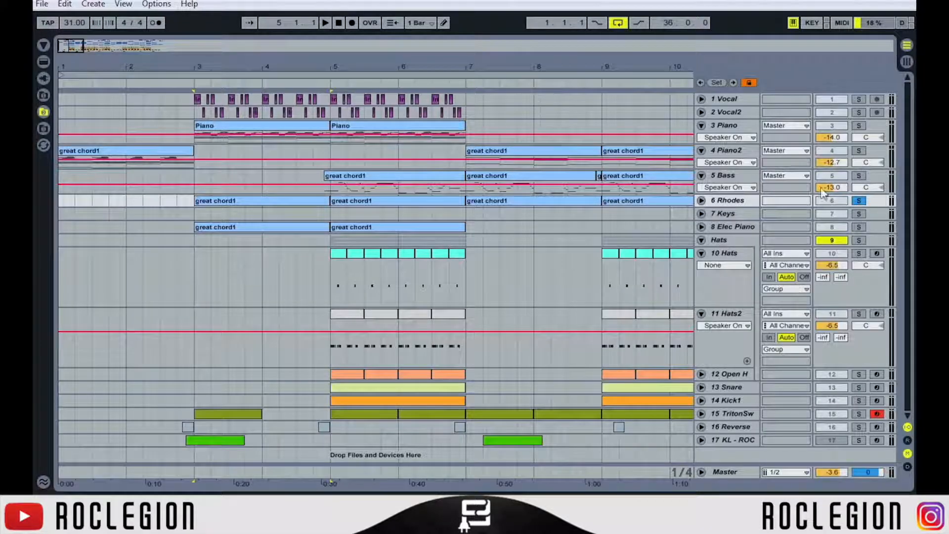
- Reopen the first Rhodes clip, select its first and second chords in turn, and play it
double_click(203, 200)
left_click_drag(510, 395, 519, 170)
left_click_drag(618, 409, 600, 179)
key("space")
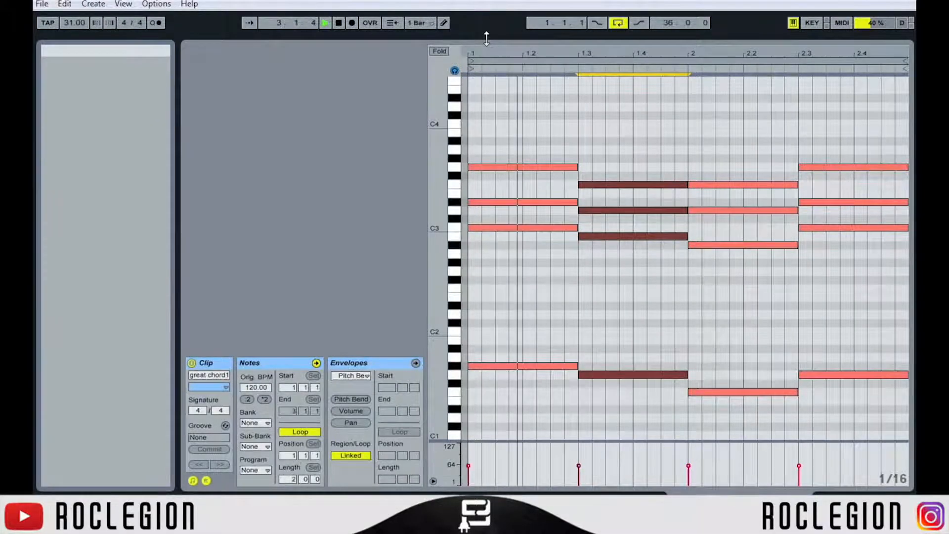
- View the Purity instrument settings of the Rhodes track while its soloed part plays, and close the plug-in window
left_click(486, 39)
double_click(720, 201)
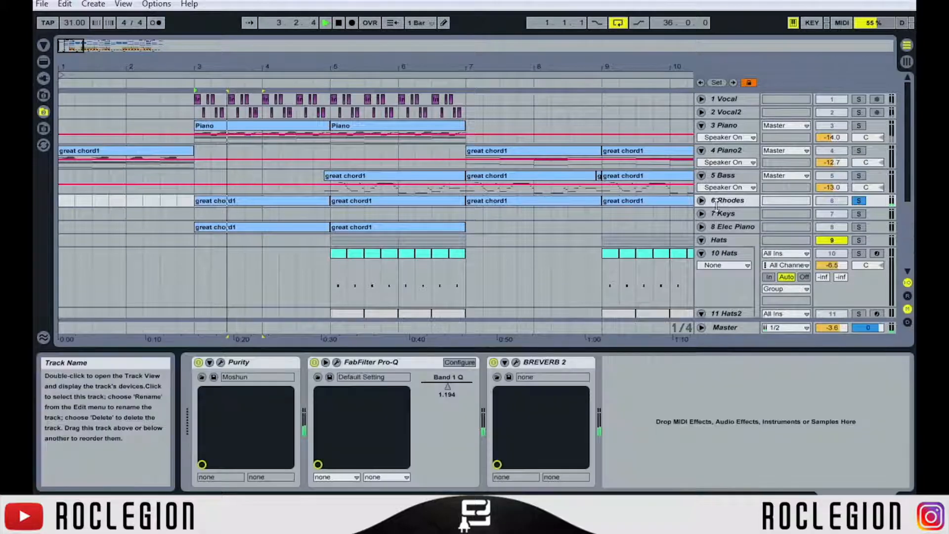
left_click(220, 362)
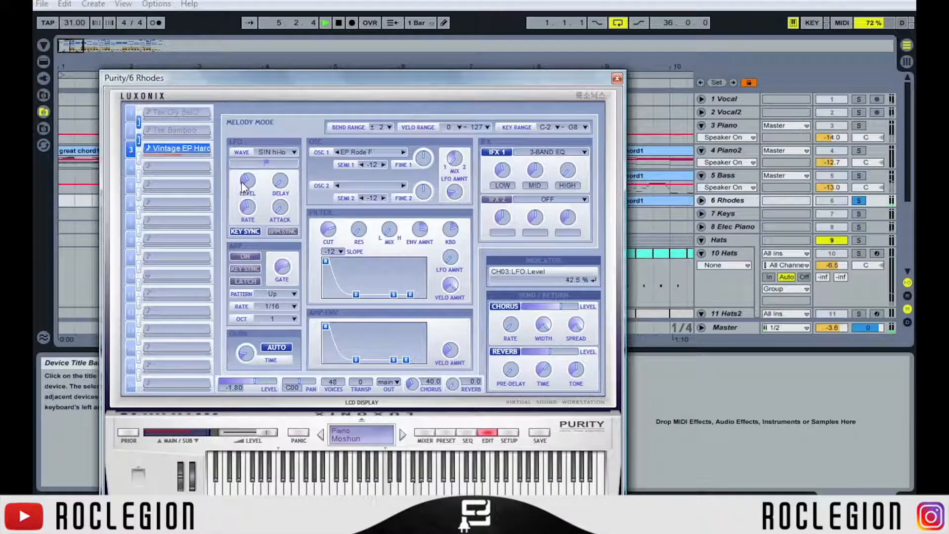
left_click(617, 80)
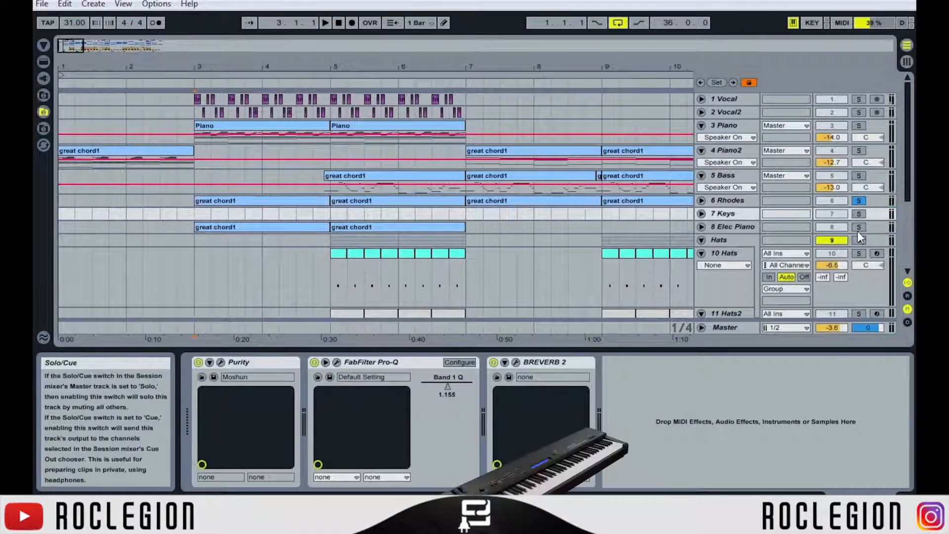
- Solo only the Elec Piano track, view the notes of its first clip, and play it from bar 3
left_click(859, 227)
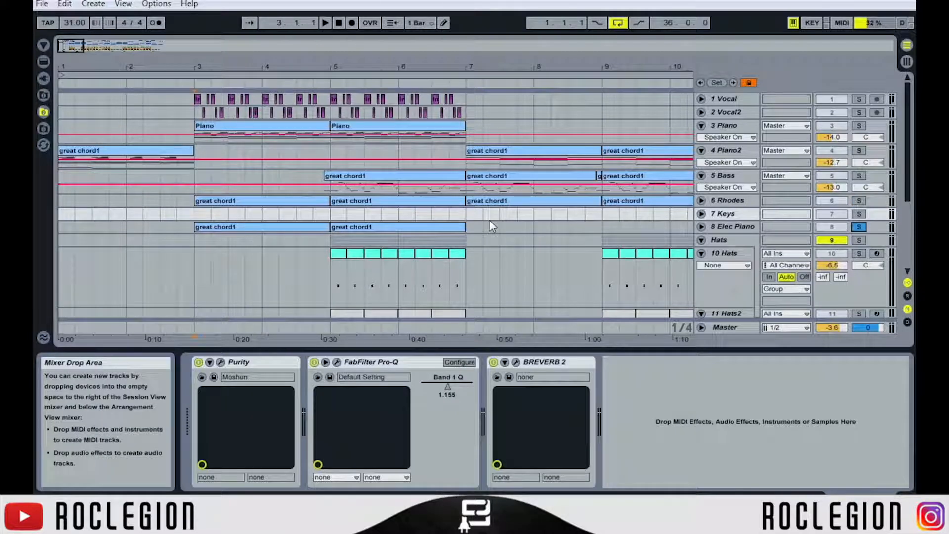
double_click(234, 230)
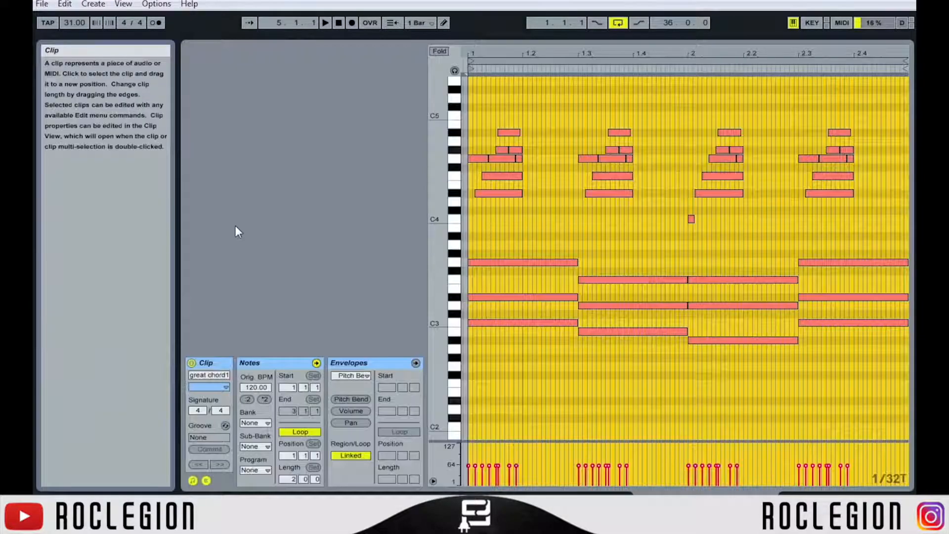
left_click(493, 39)
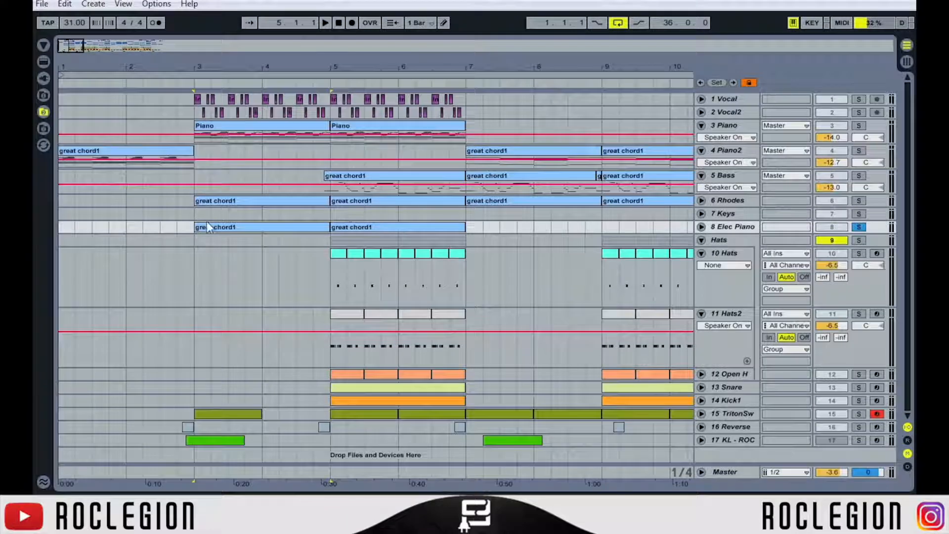
left_click(193, 229)
key("space")
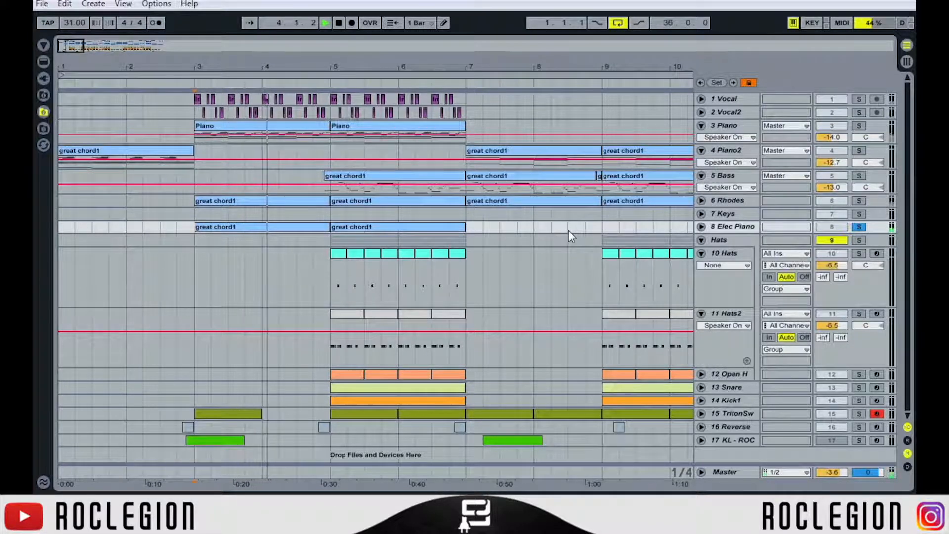
key("space")
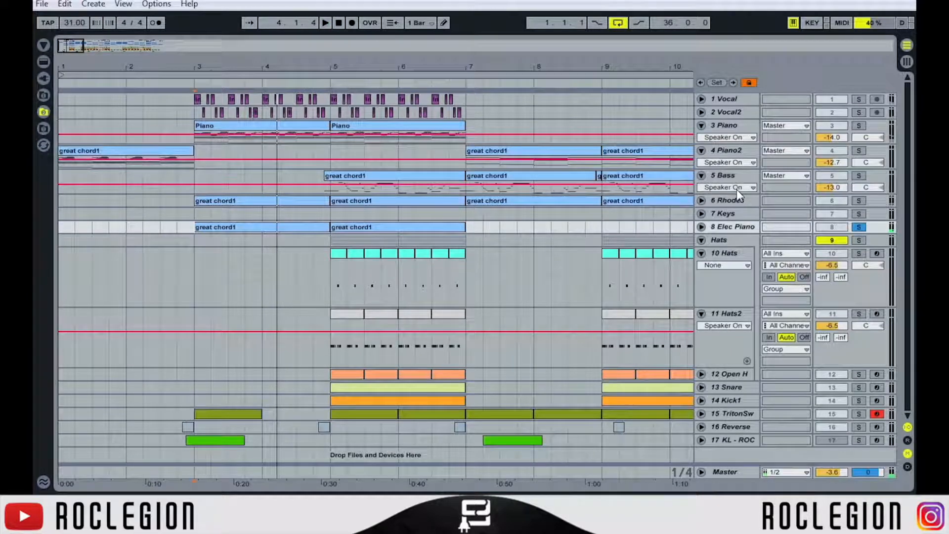
- Solo the Bass track in place of Elec Piano and display its devices
left_click(728, 176)
left_click(859, 228)
double_click(735, 176)
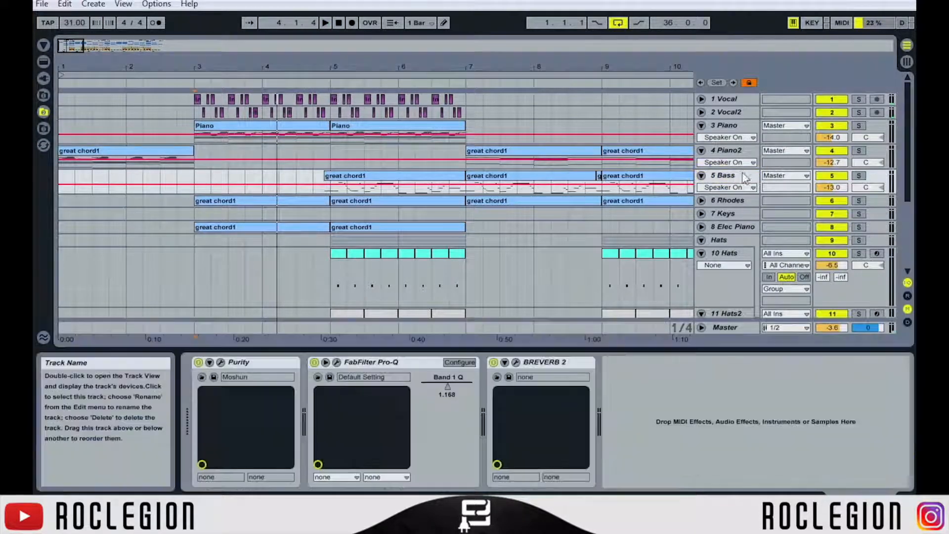
left_click(859, 176)
left_click(736, 175)
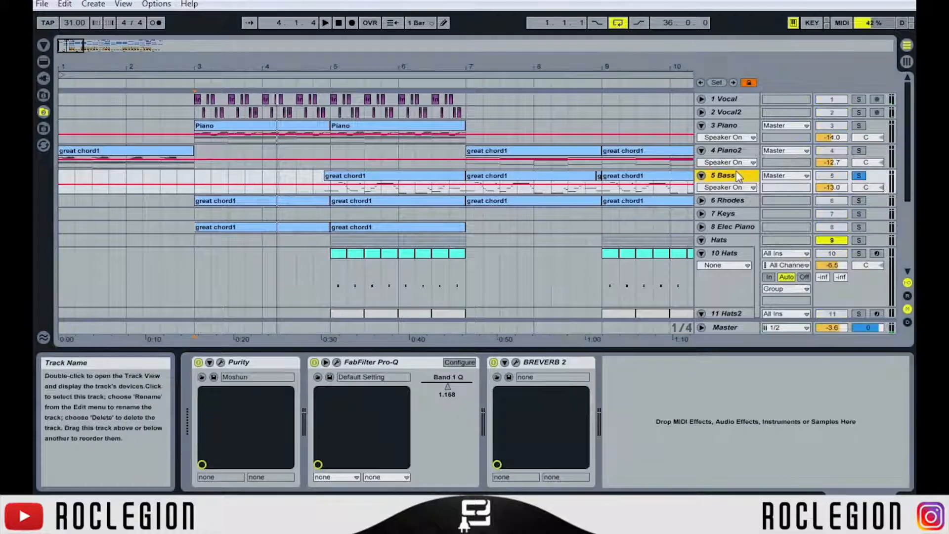
- Inspect the Bass track's Purity instrument, including the Bass Guitar waveforms for OSC 1 and the preset categories, and close its window
left_click(223, 363)
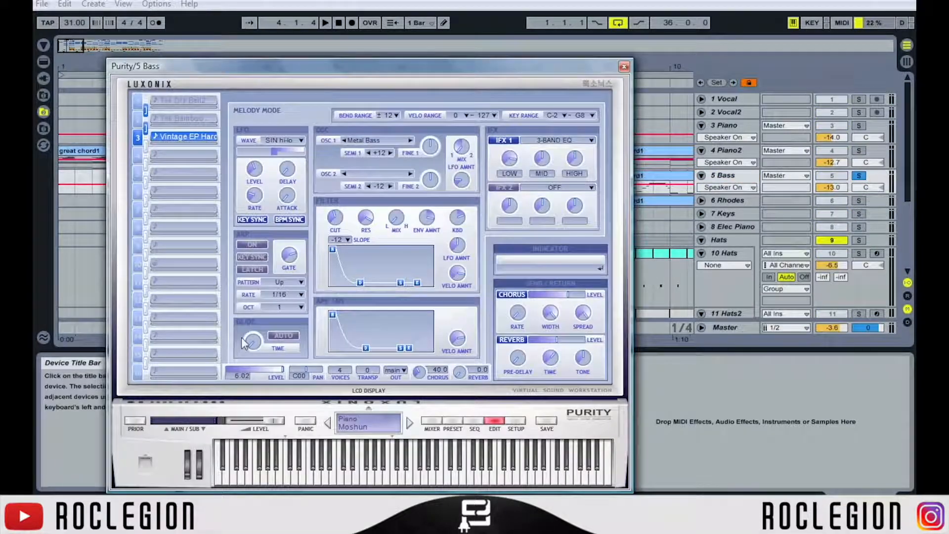
left_click(366, 141)
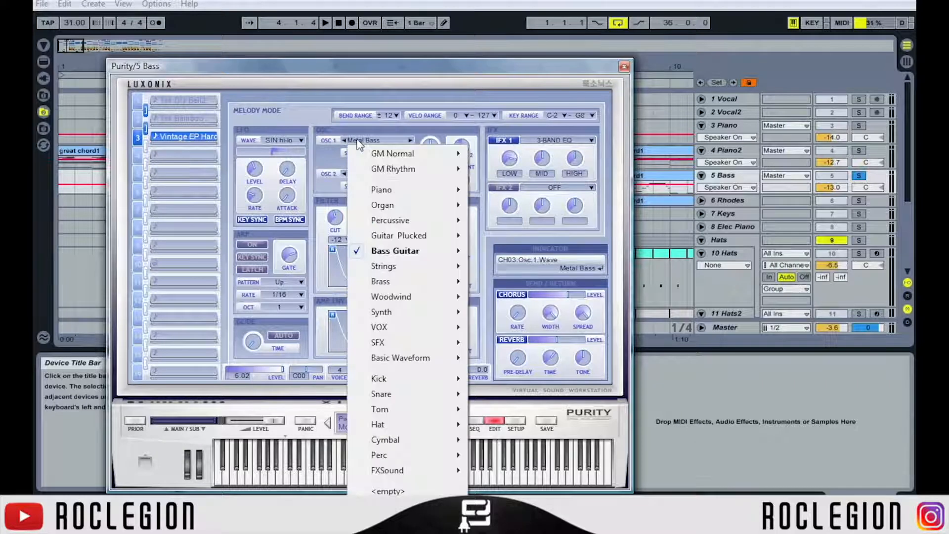
mouse_move(420, 254)
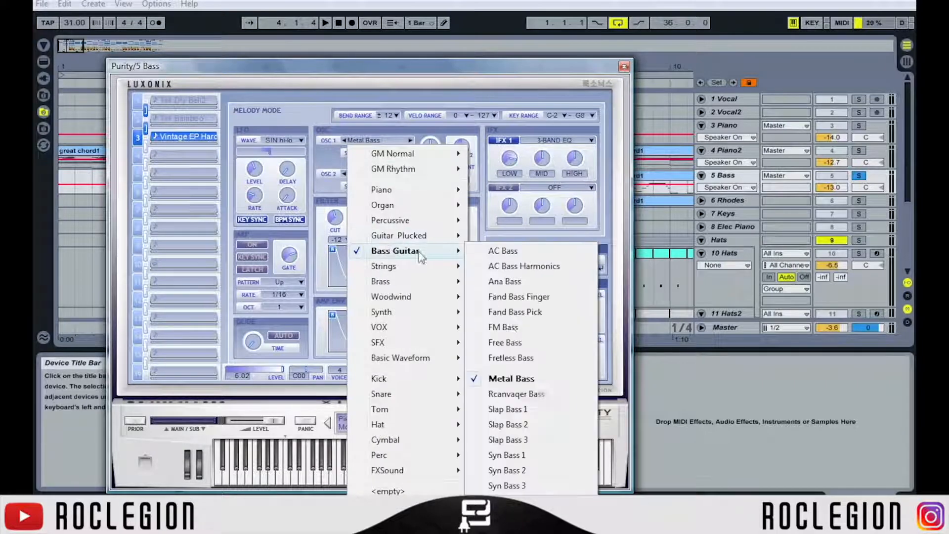
left_click(275, 68)
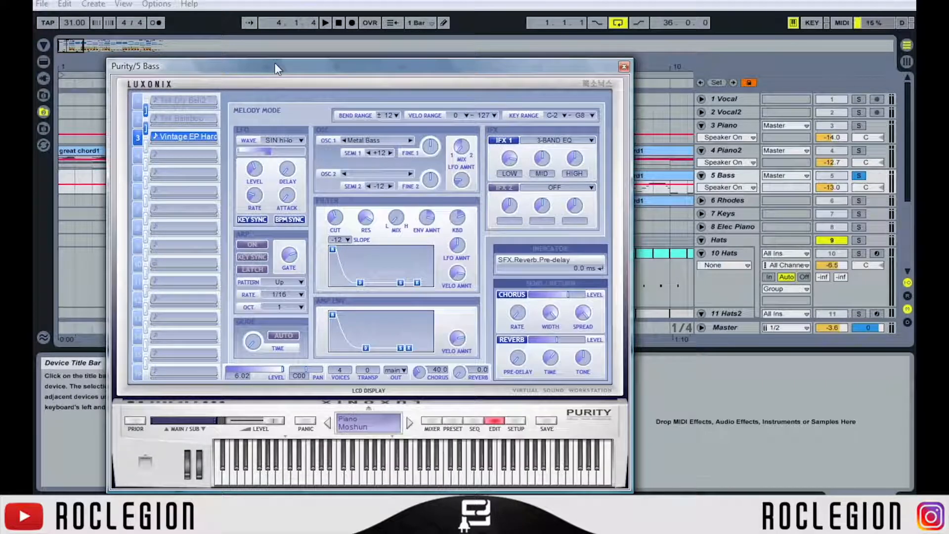
left_click(451, 421)
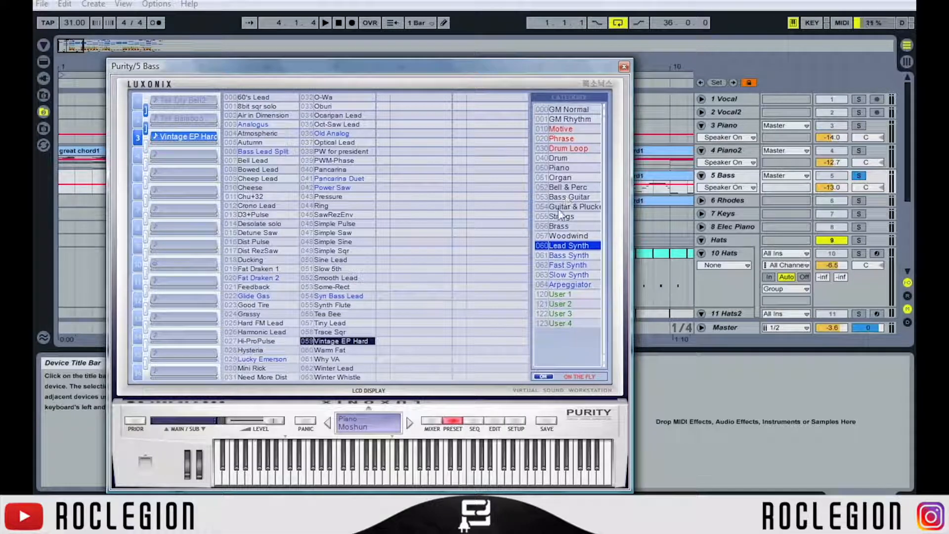
left_click(625, 66)
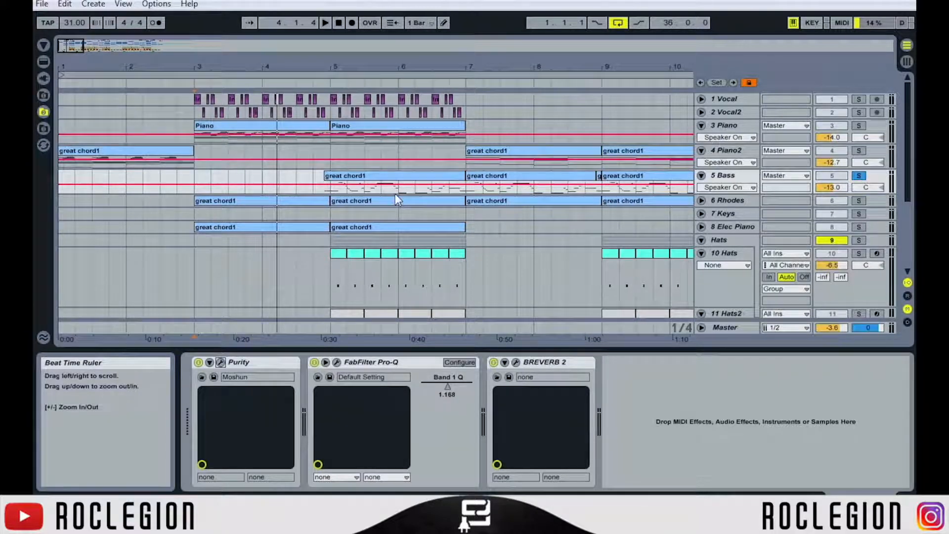
- Play the soloed Bass track from just before bar 5 and show its Purity window during playback
left_click(318, 179)
key("space")
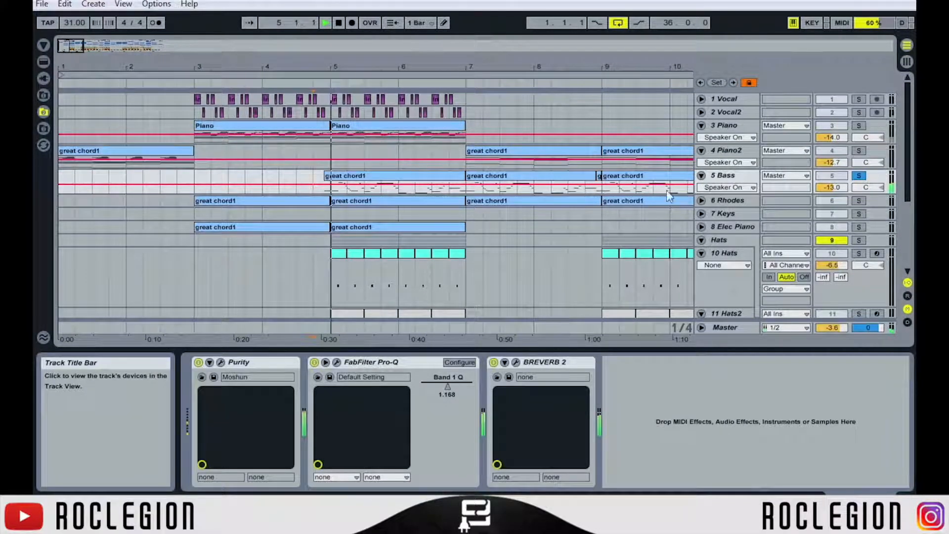
left_click(221, 362)
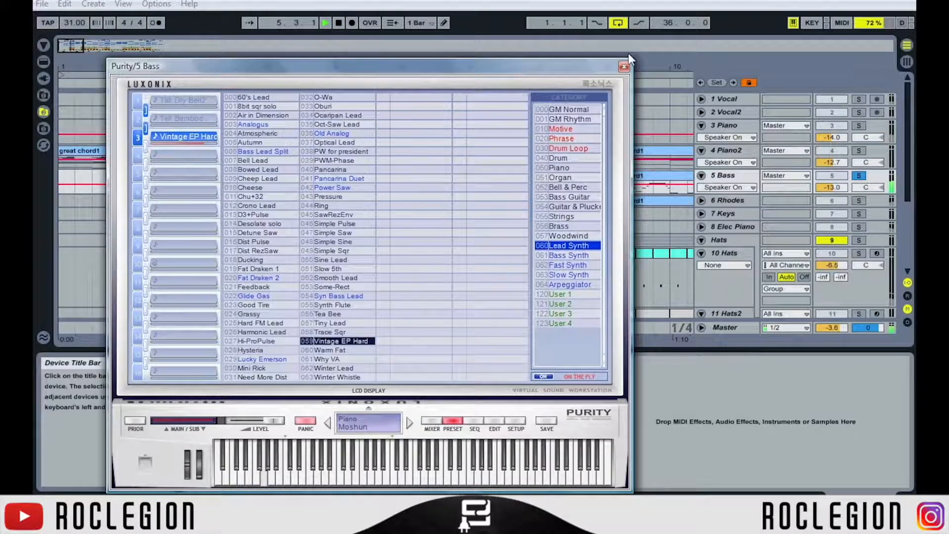
left_click(624, 66)
- View the notes and the pitch bend envelope of the first Bass clip, and leave the clip editor
left_click(385, 177)
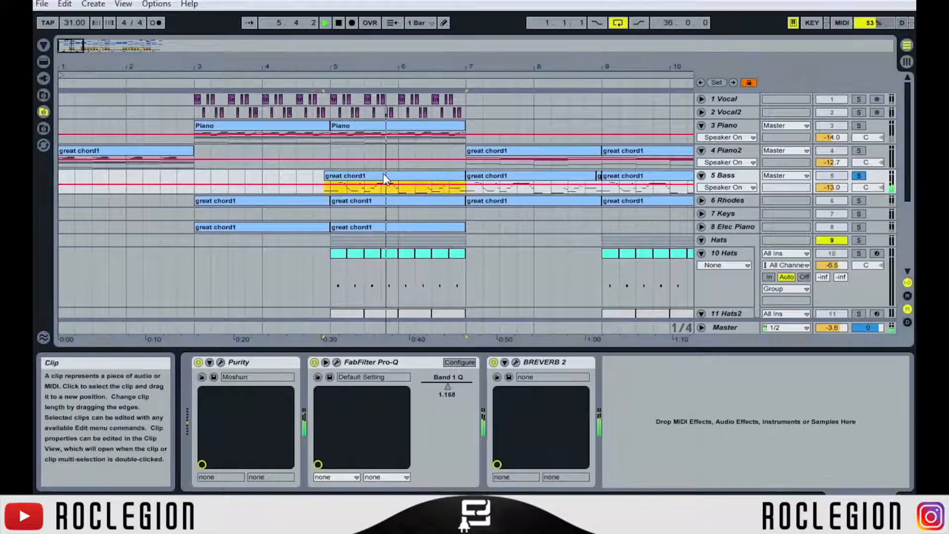
double_click(385, 177)
left_click(205, 478)
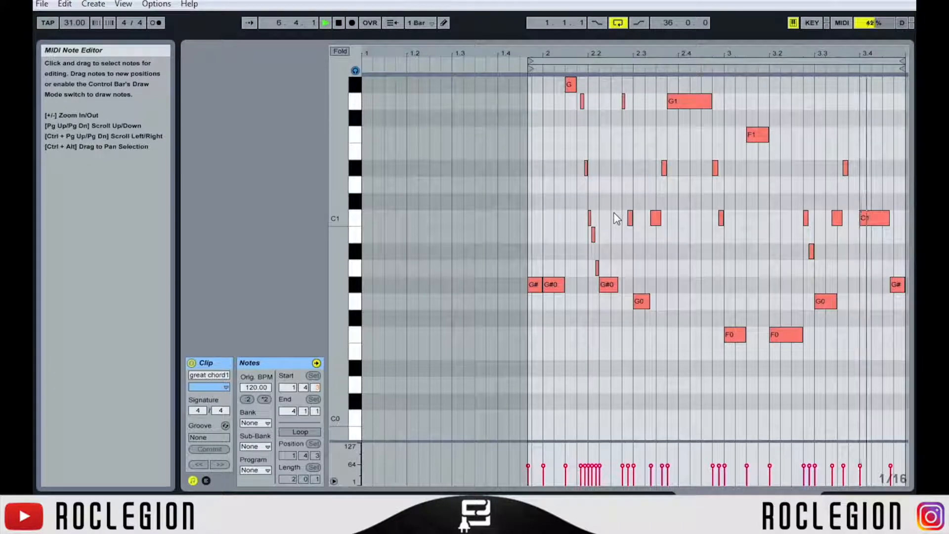
left_click(205, 481)
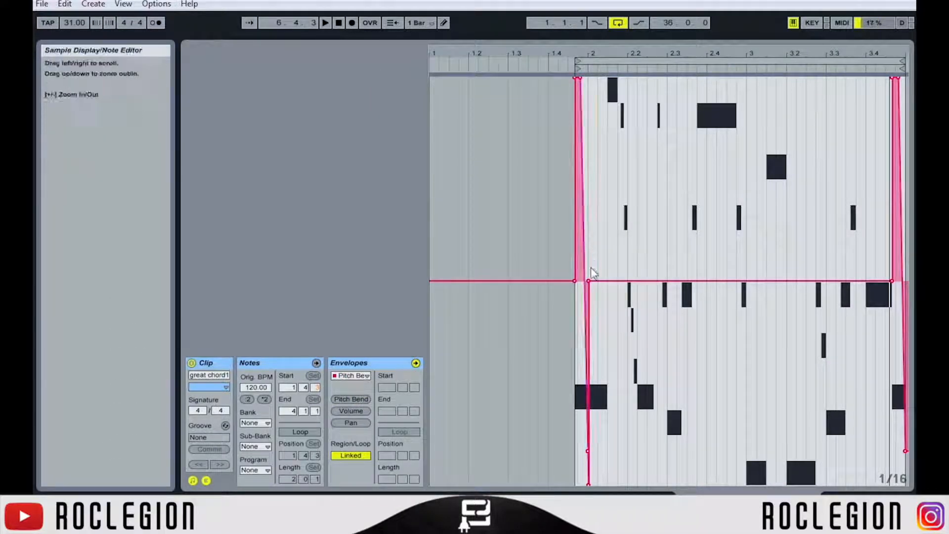
left_click(507, 37)
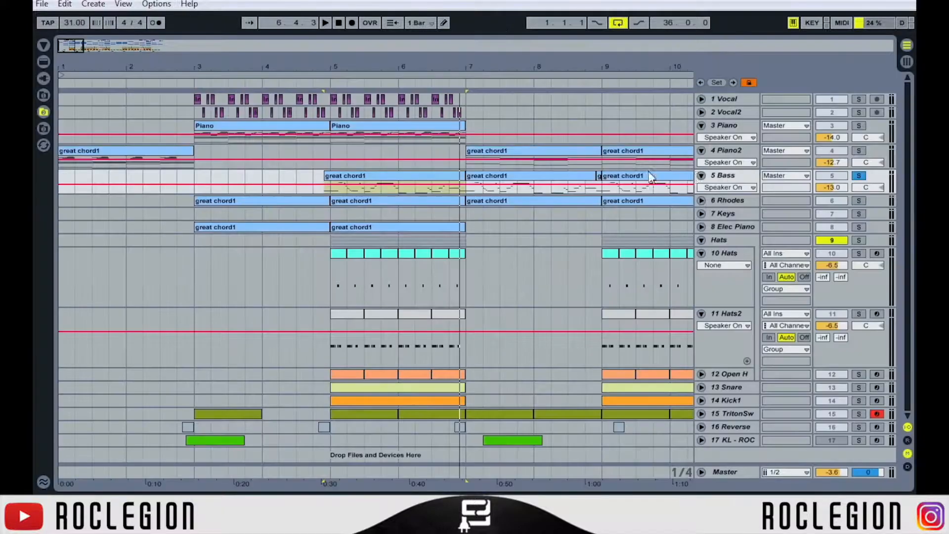
- Examine the Bend Range options in the edit page of the Bass track's Purity instrument without changing the value
double_click(726, 179)
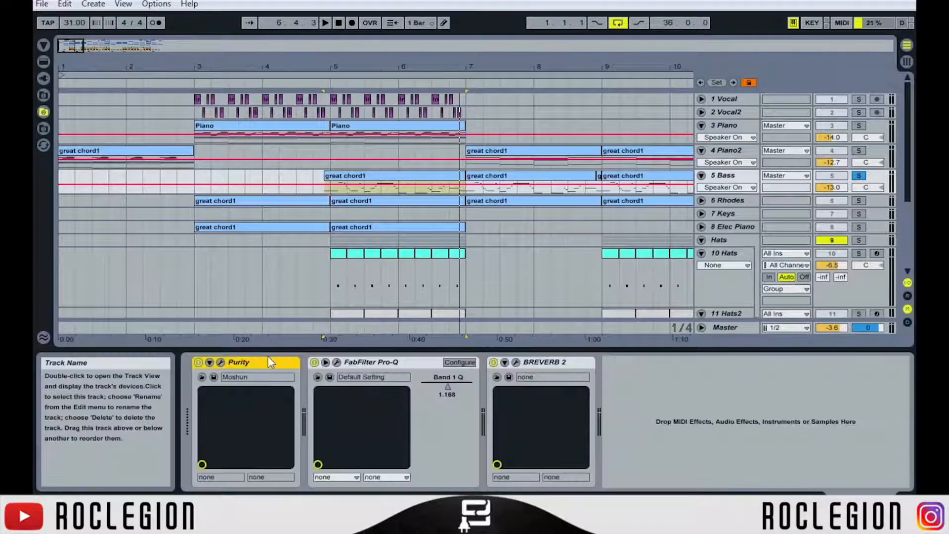
left_click(220, 362)
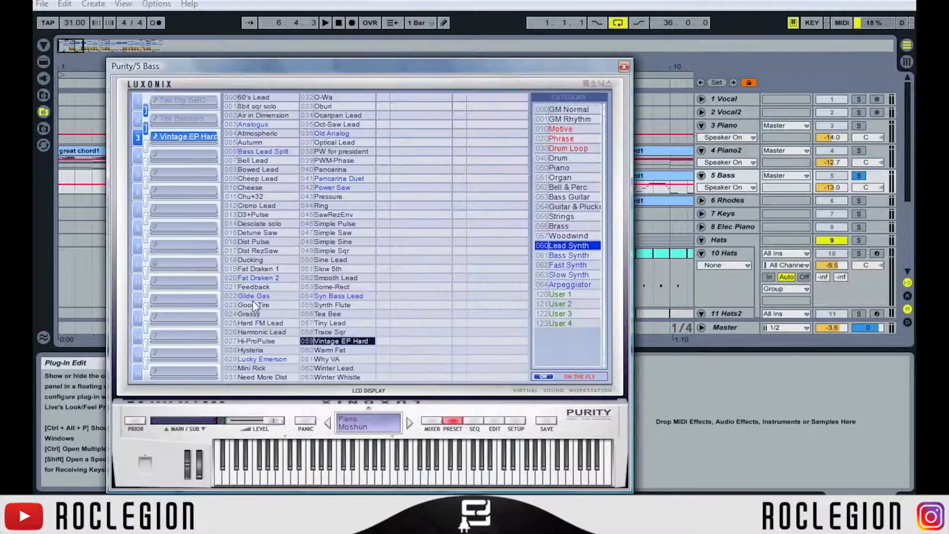
left_click(493, 421)
left_click(393, 116)
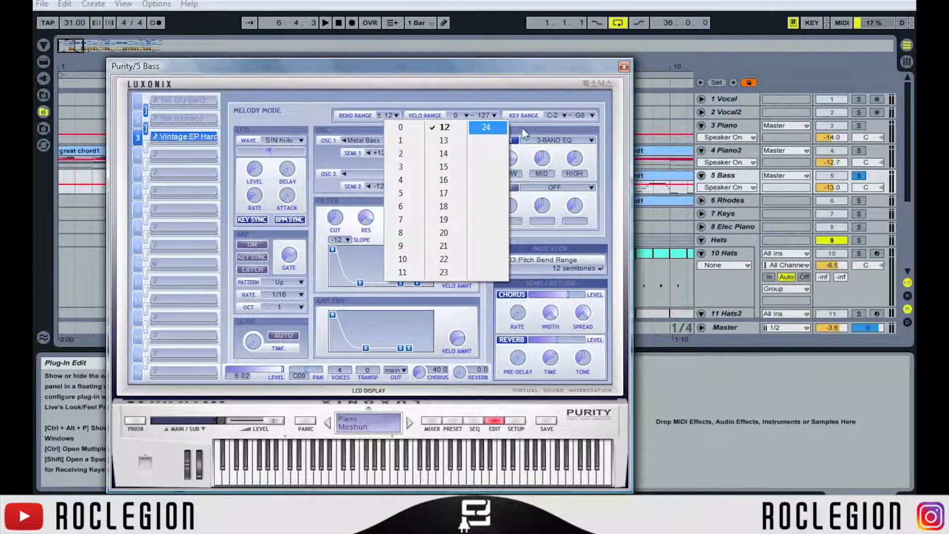
left_click(624, 66)
left_click(624, 66)
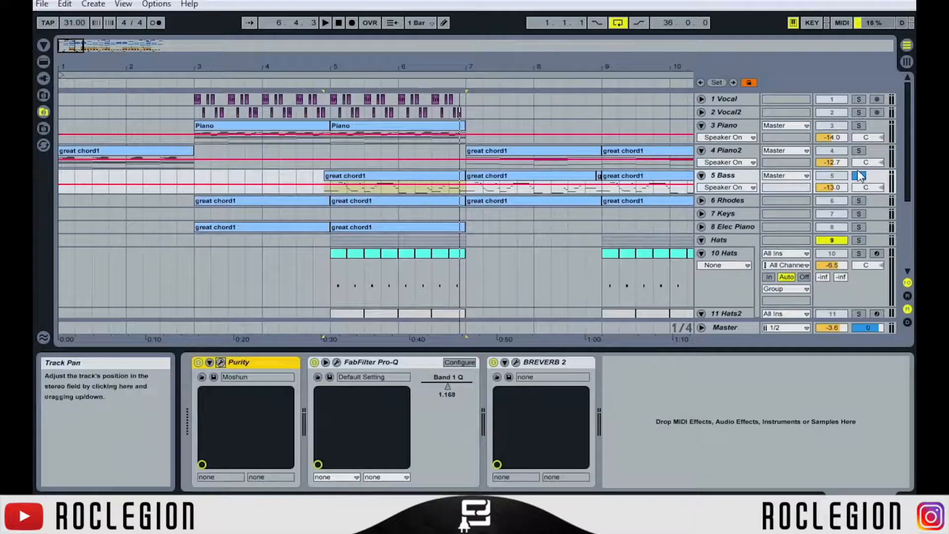
- Solo all the vocal, piano, bass, Rhodes, Keys and Elec Piano tracks together and play them from just before bar 5
left_click(859, 150)
left_click(859, 126)
left_click(859, 113)
left_click(859, 99)
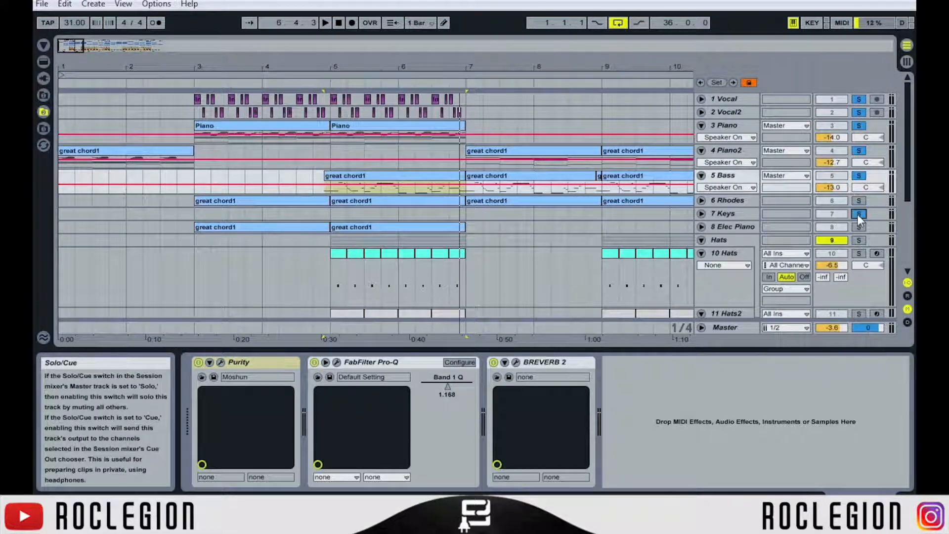
left_click(859, 200)
left_click(859, 227)
left_click(316, 176)
key("space")
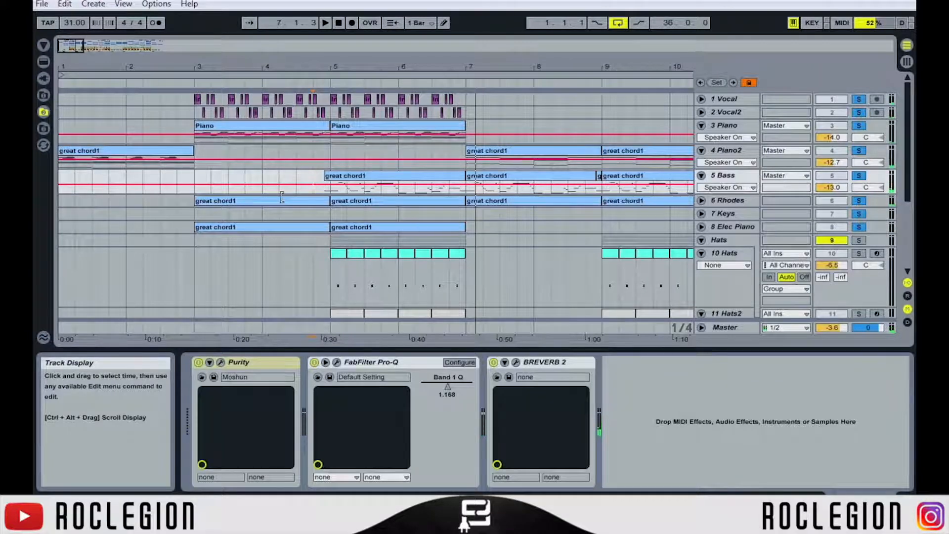
- Move the playback start to bar 3 and clear the solos on all tracks
left_click(193, 184)
key("space")
left_click(856, 227)
- Solo the Hats, Hats2 and Open H tracks together
scroll(570, 225, "down", 3)
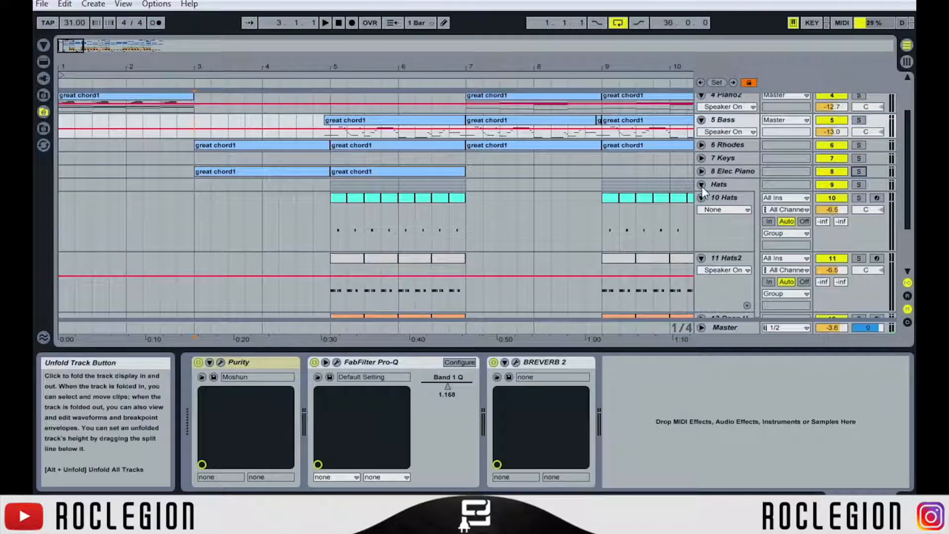
left_click(859, 199)
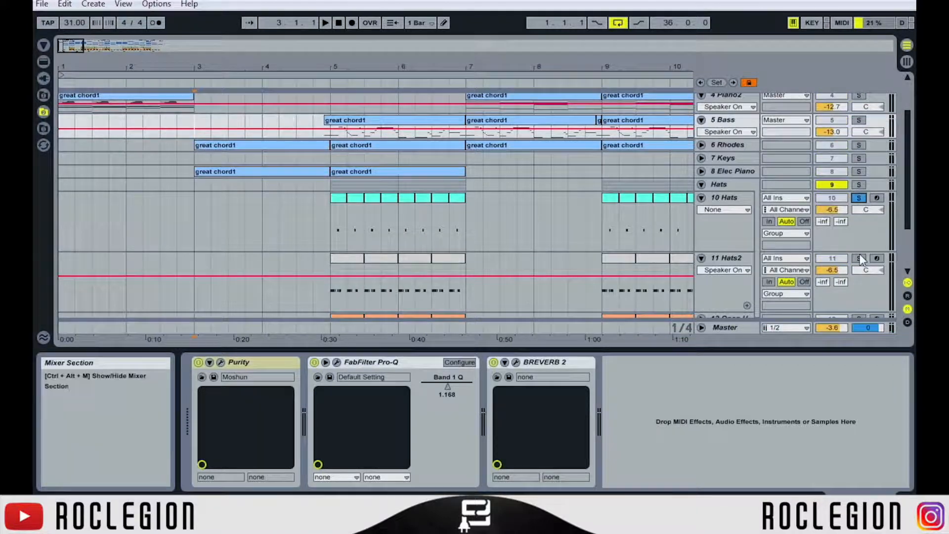
scroll(859, 260, "down", 3)
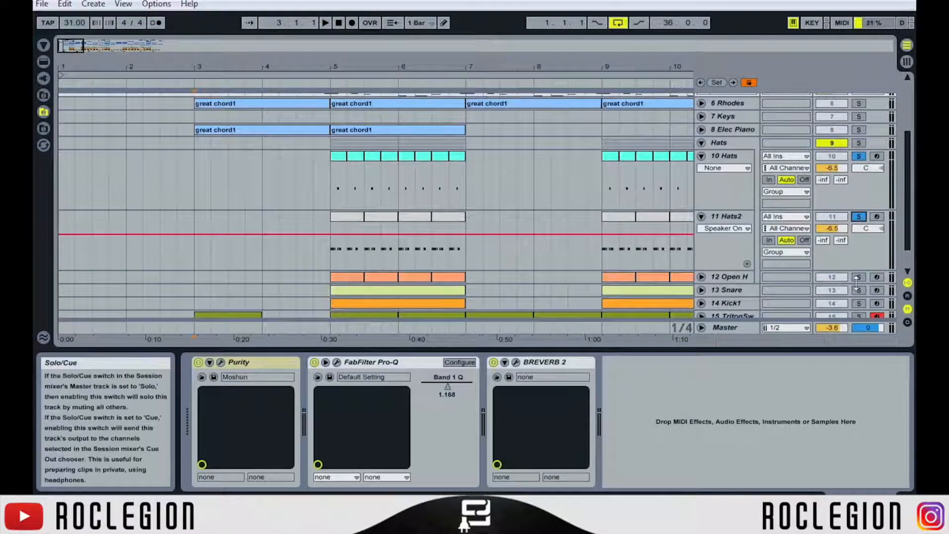
left_click(858, 278, "ctrl")
- Open the first Hats2 clip at bar 5, play the soloed hats, and view its notes and velocities
double_click(354, 218)
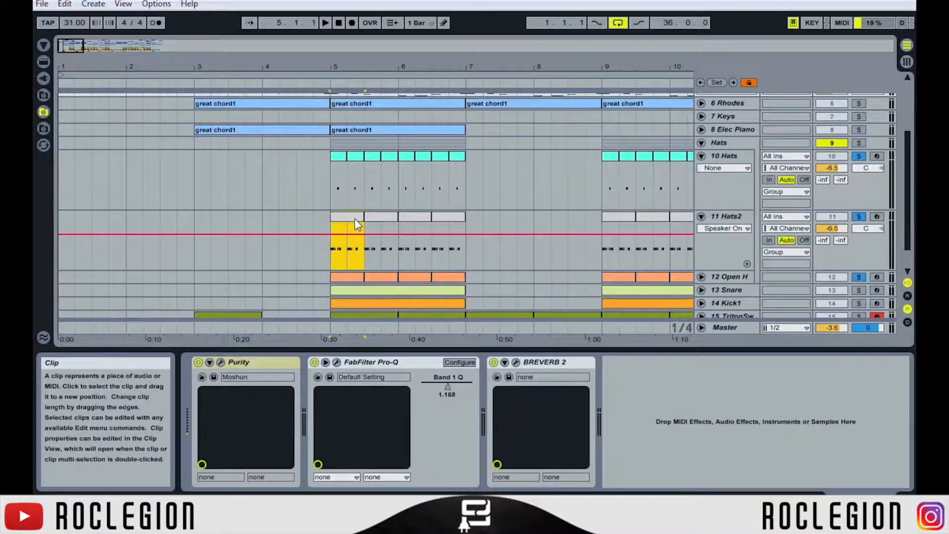
key("space")
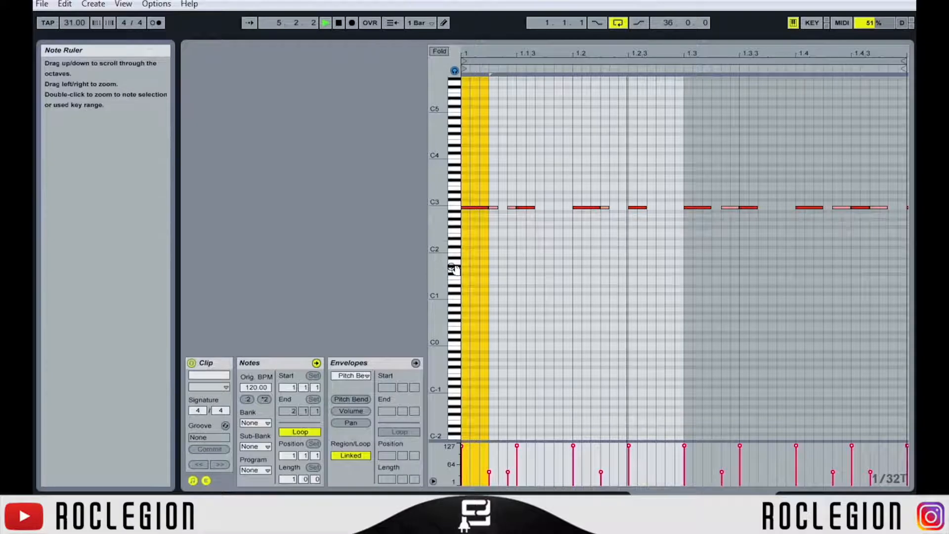
key("space")
key("space")
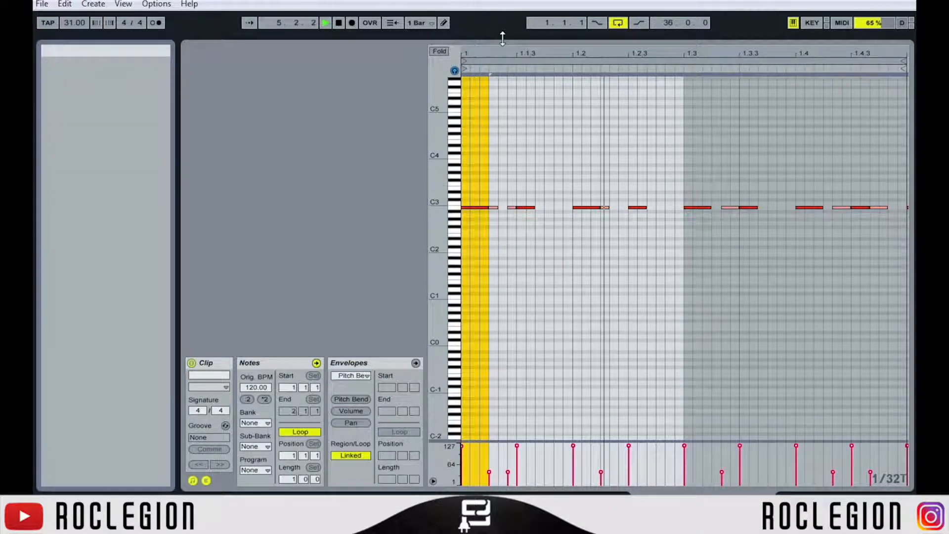
key("space")
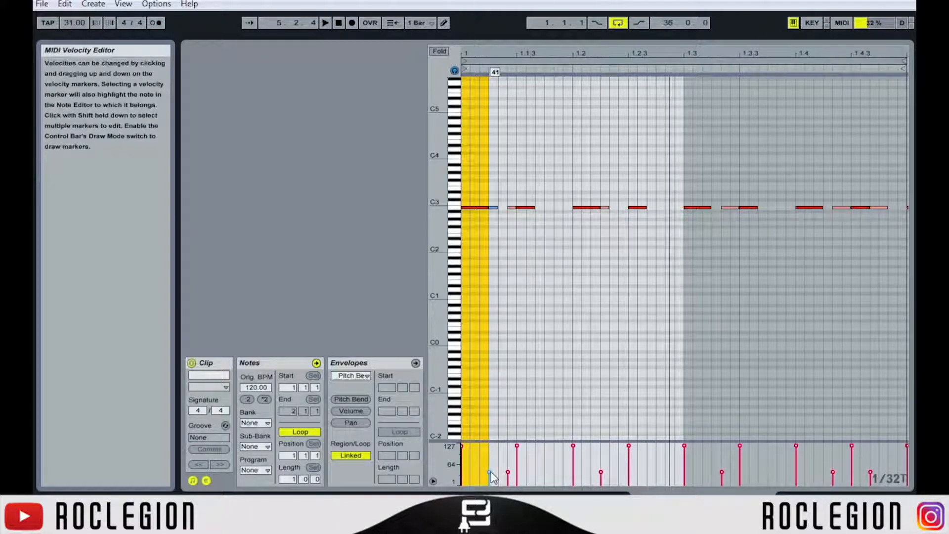
- Show the Hats2 track's devices, and open the first Hats clip at bar 5 to view its notes and play it
left_click(428, 36)
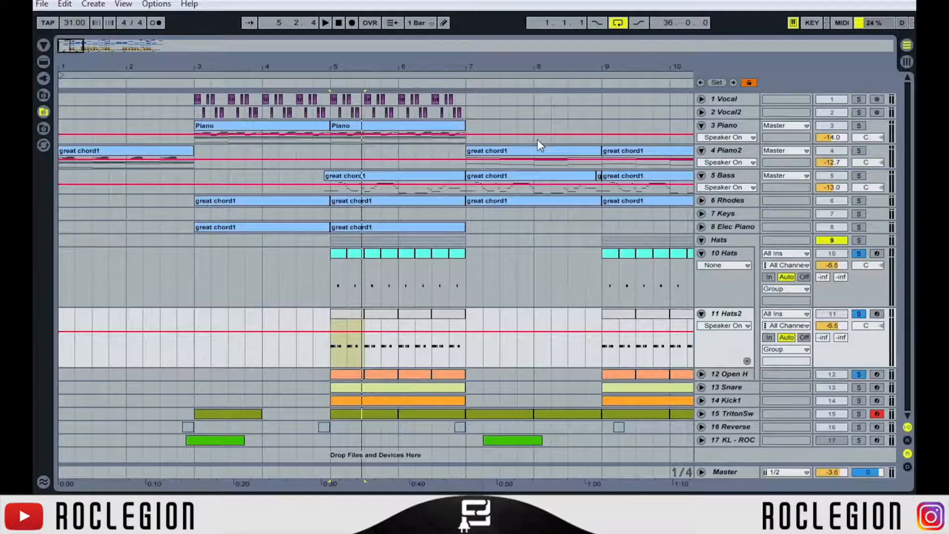
double_click(716, 315)
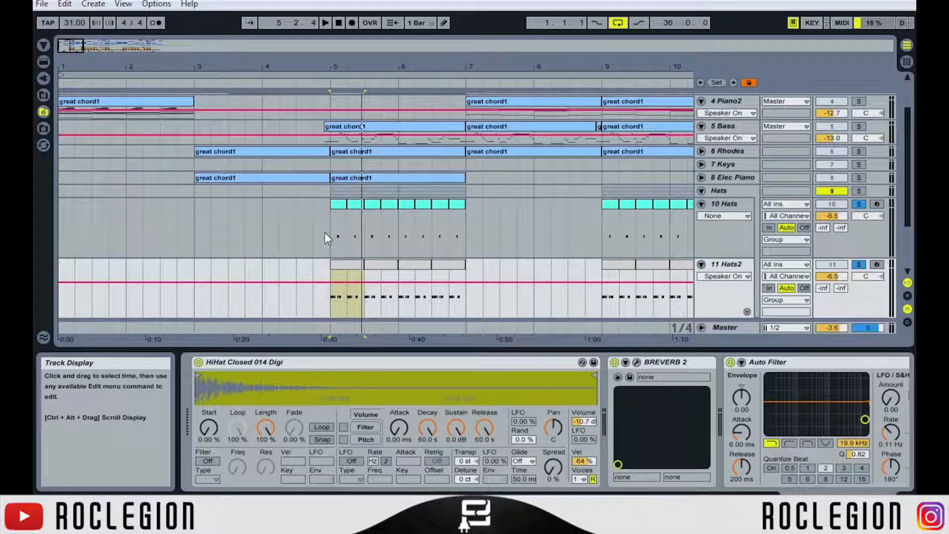
double_click(339, 203)
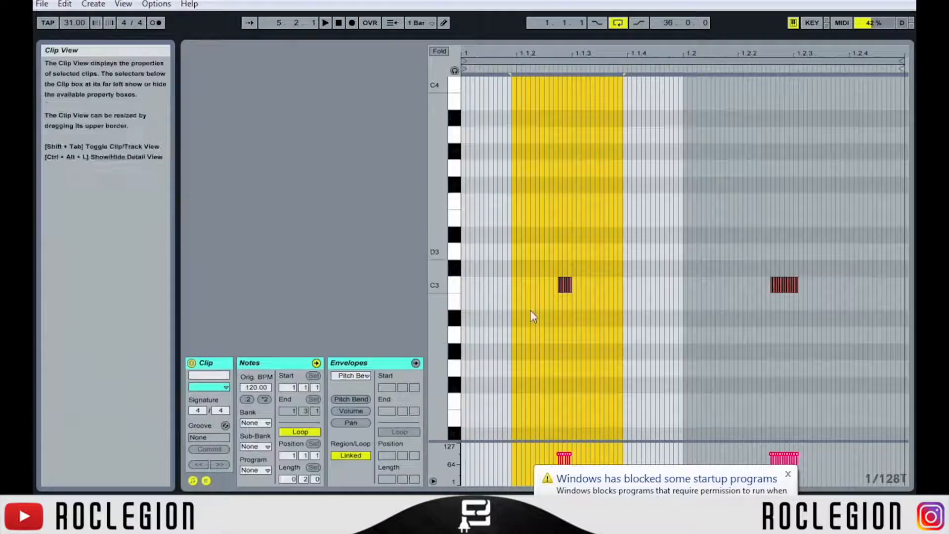
left_click_drag(514, 291, 589, 282)
key("space")
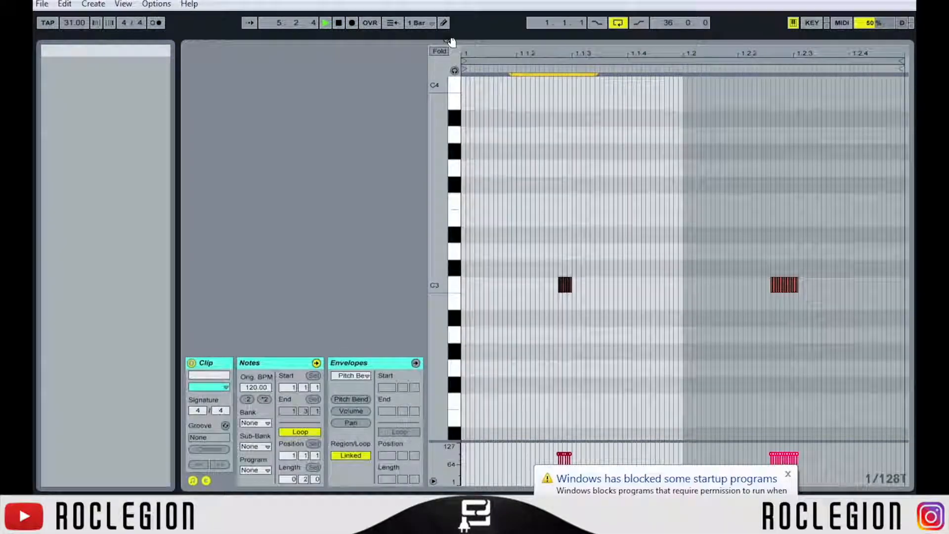
key("ctrl+alt+l")
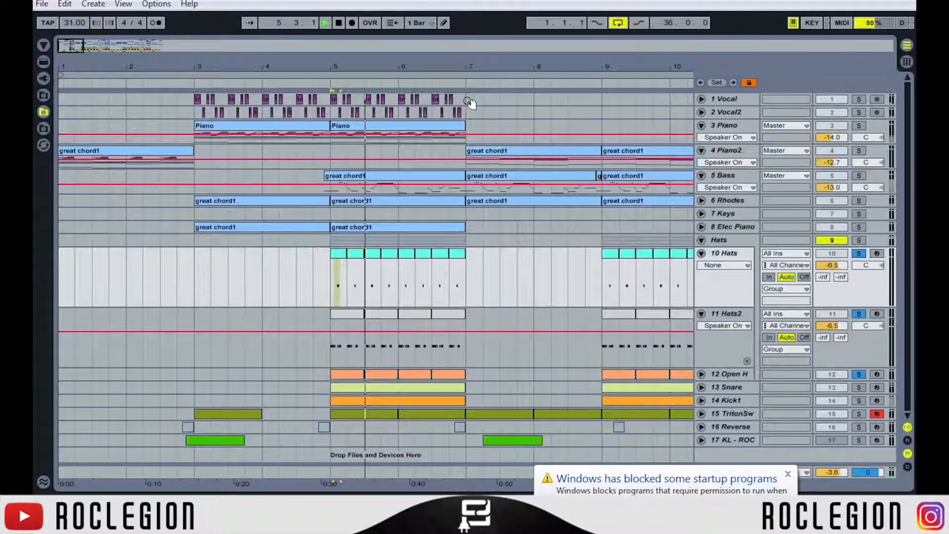
- Open the first Open H clip at bar 5, view its note and play the soloed hats
left_click(734, 372)
key("space")
double_click(358, 373)
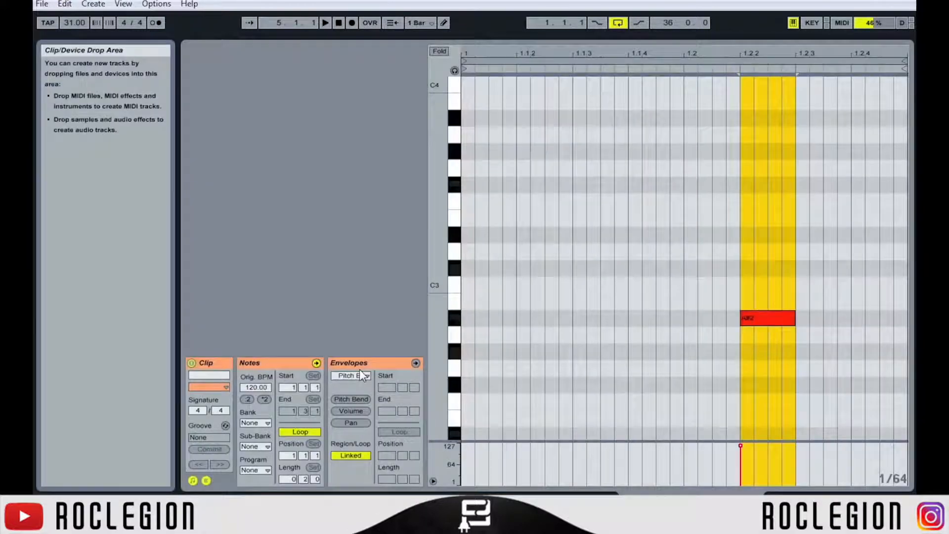
left_click(573, 198)
key("space")
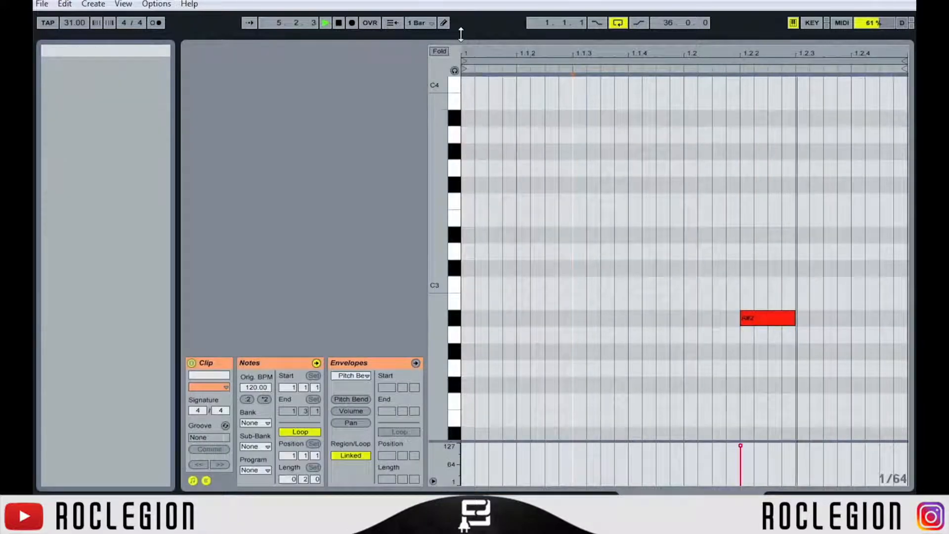
left_click(461, 35)
- Play the soloed hats from bar 5 with Snare and Kick1 added to the solo, showing the Snare devices, and clear all solos
left_click(332, 349)
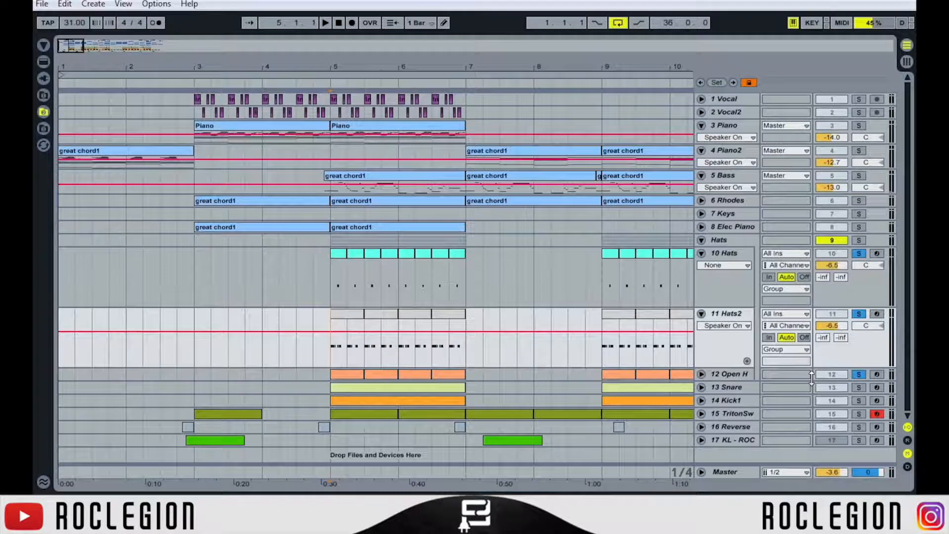
key("space")
double_click(732, 387)
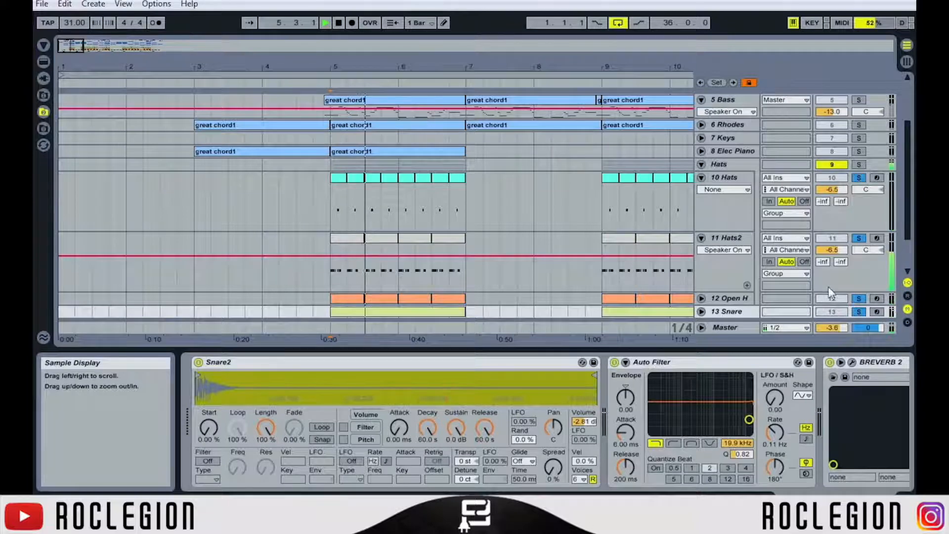
scroll(828, 286, "down", 3)
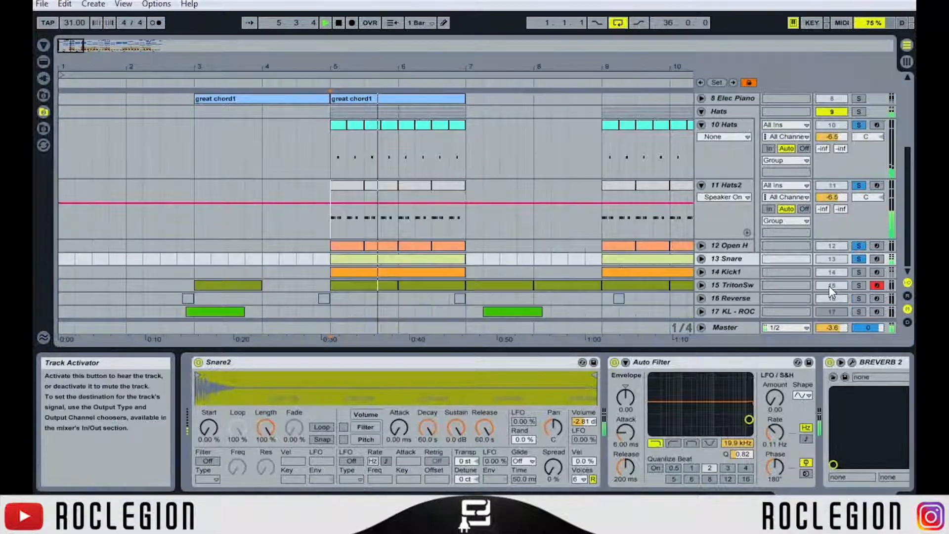
left_click(859, 272)
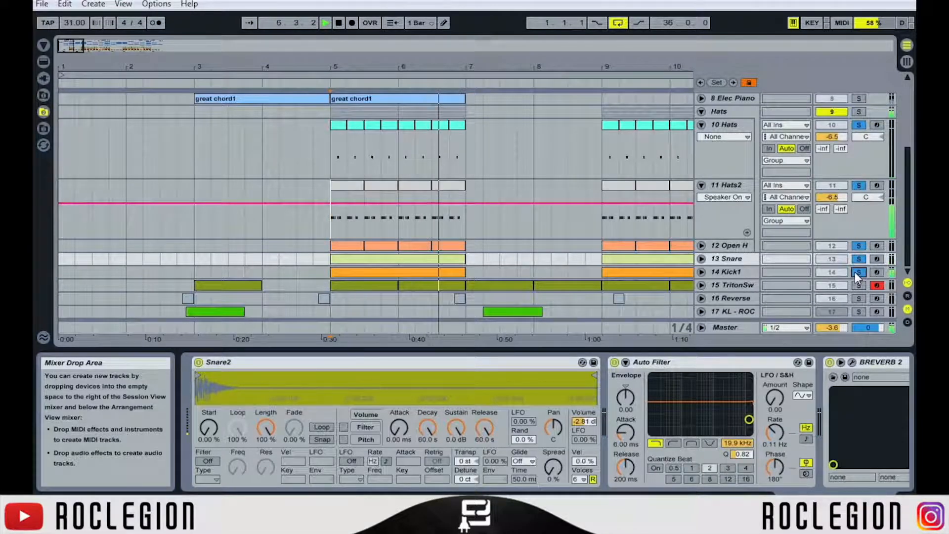
left_click(335, 231)
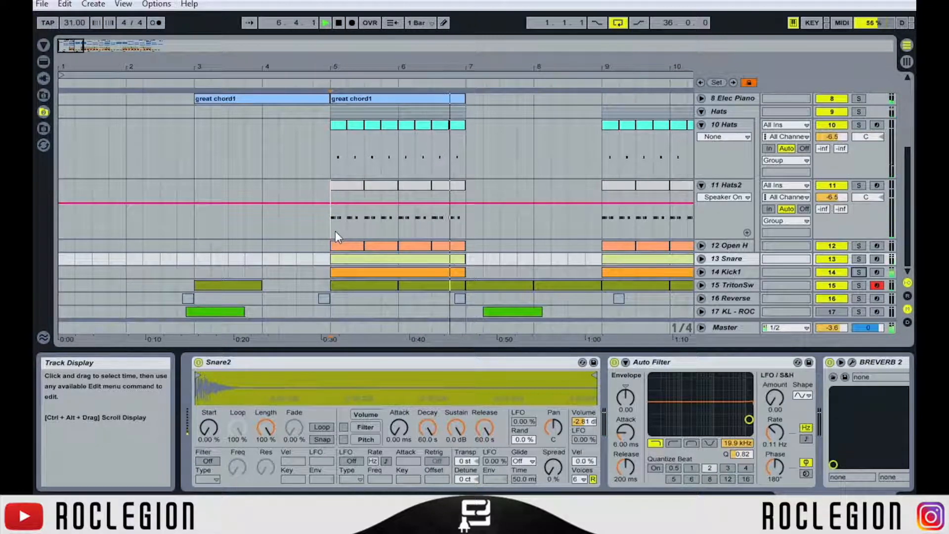
key("space")
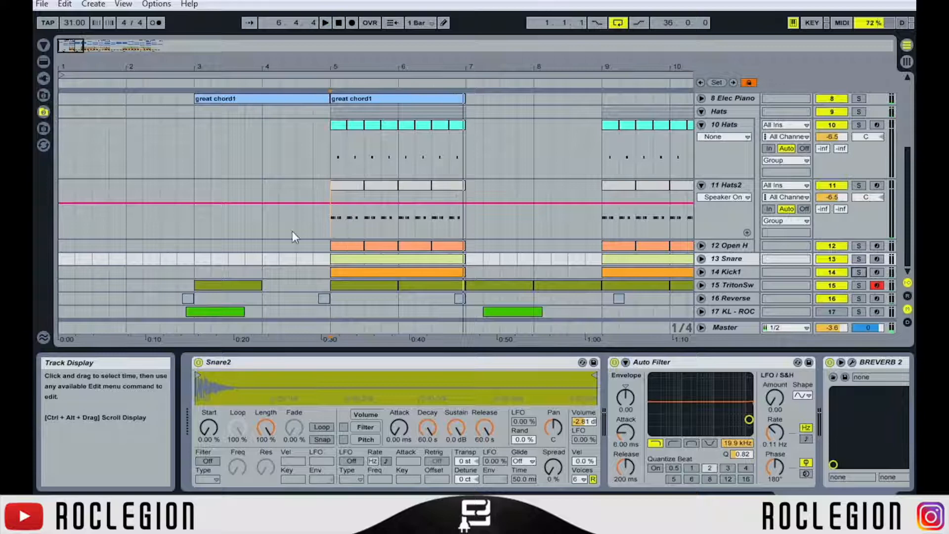
- Show the TritonSw track's devices and play from bar 3, switching its solo off and on to compare
left_click(192, 249)
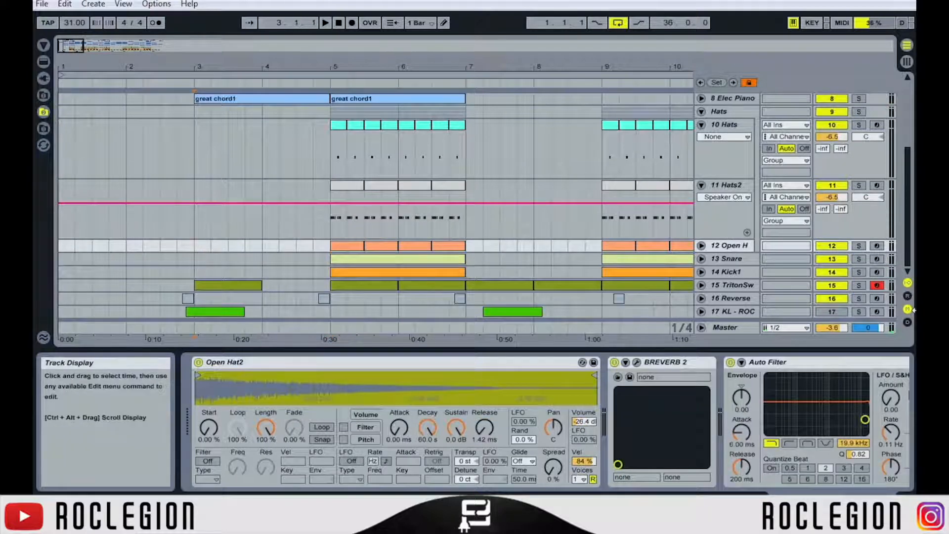
left_click(859, 285)
left_click(720, 288)
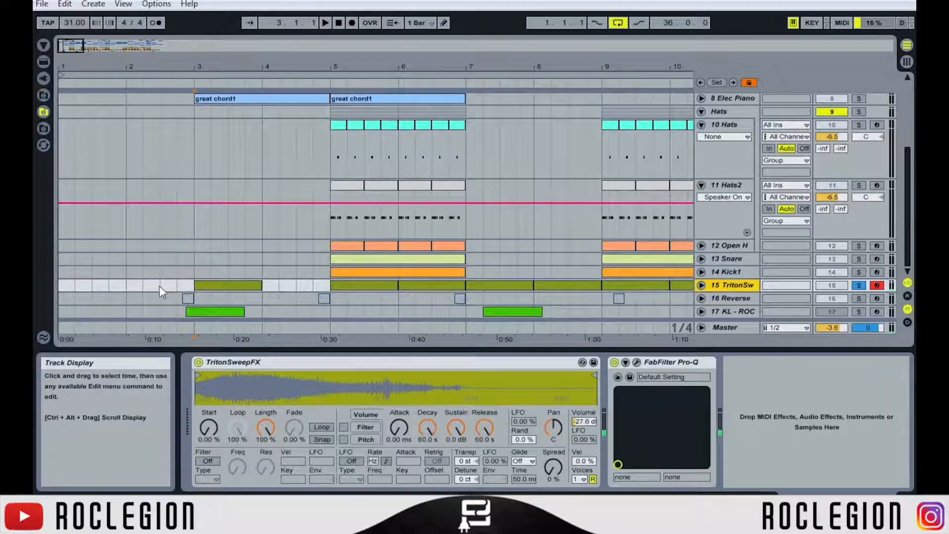
left_click(859, 286)
key("space")
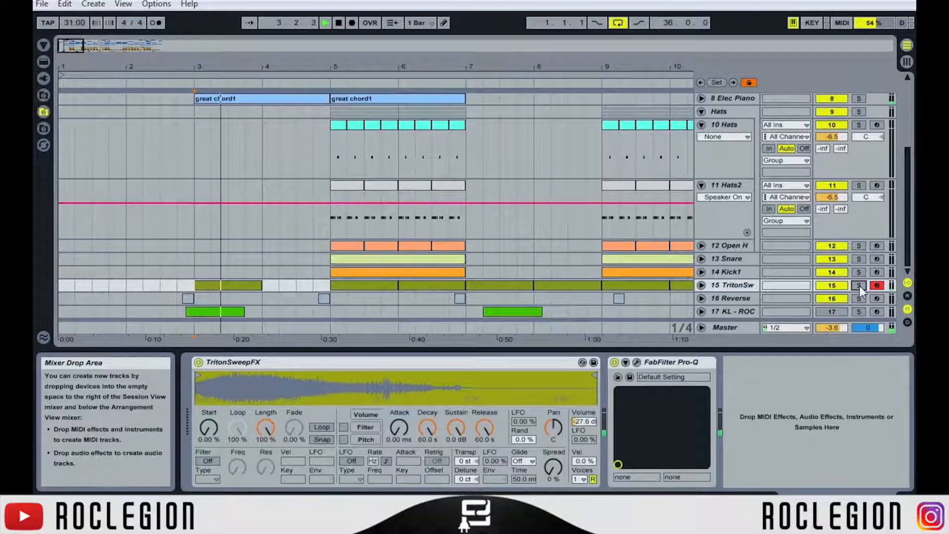
left_click(859, 286)
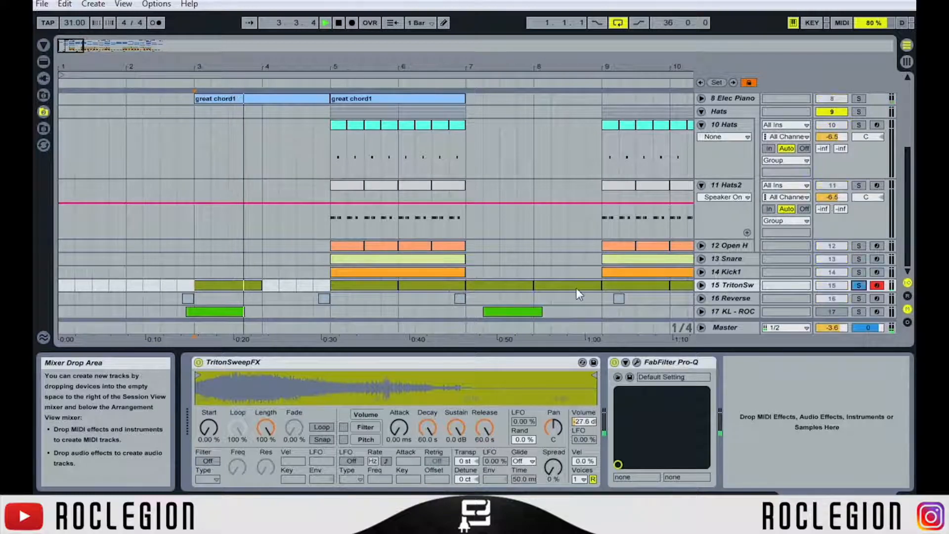
- Solo the Reverse track, play it from just before bar 3, and clear the solo
left_click(177, 299)
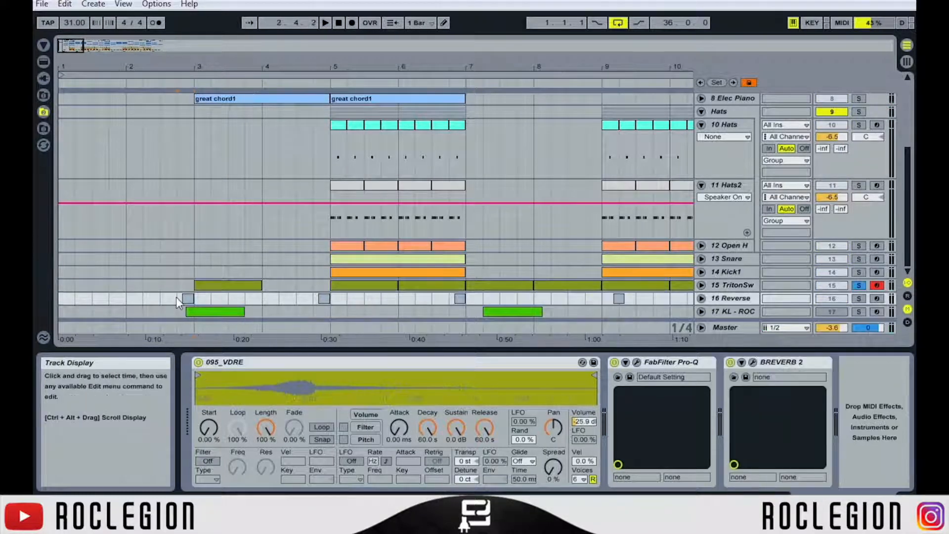
left_click(860, 299)
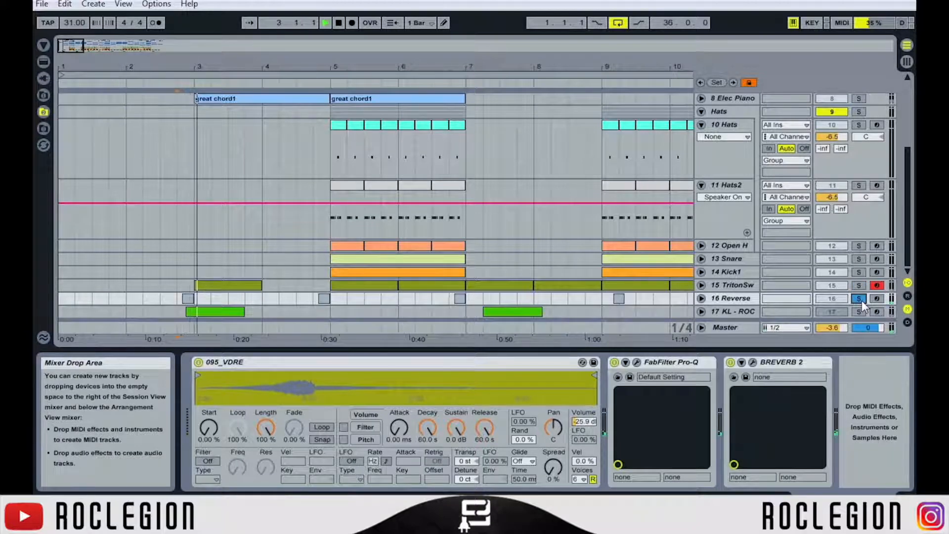
key("space")
left_click(859, 299)
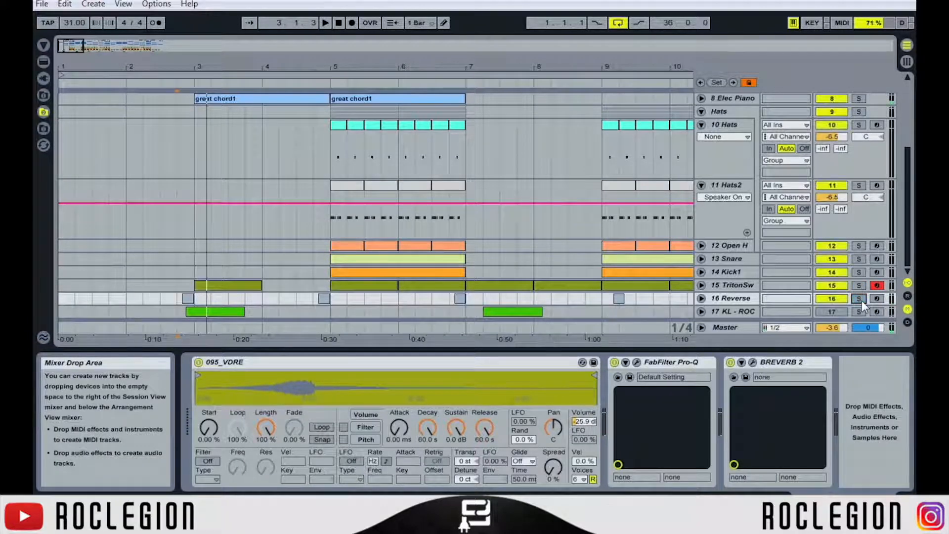
- Set the playback start to bar 3 and fold the Hats and Hats2 tracks
scroll(381, 224, "up", 3)
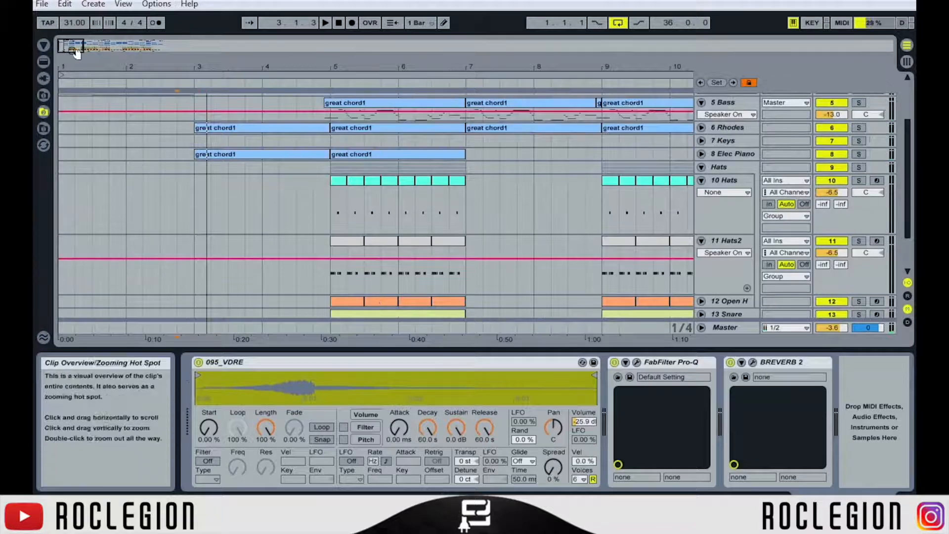
scroll(391, 225, "down", 3)
scroll(196, 180, "up", 3)
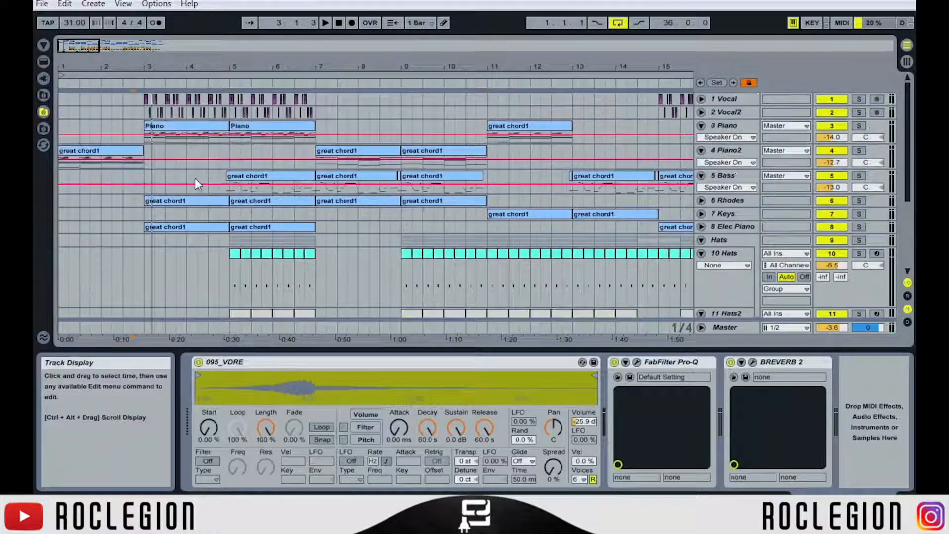
left_click(139, 112)
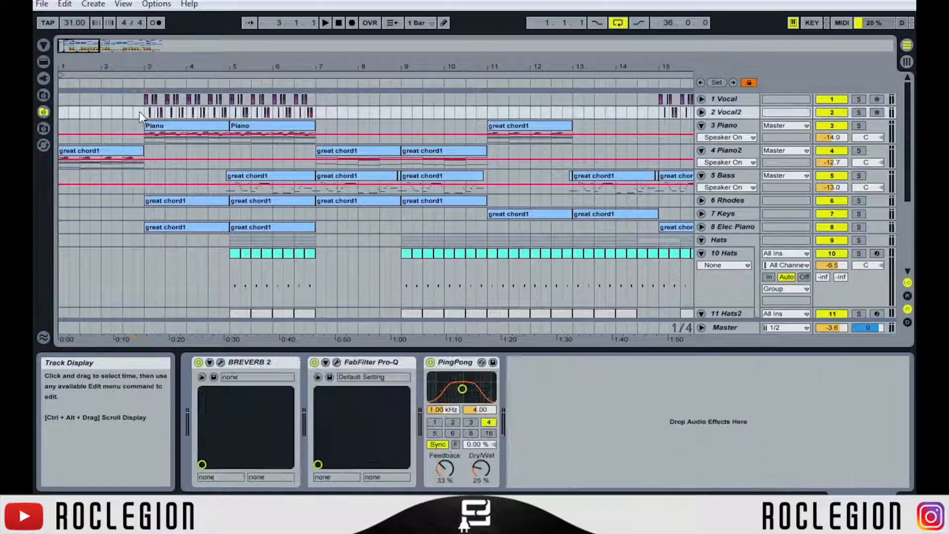
scroll(494, 182, "down", 5)
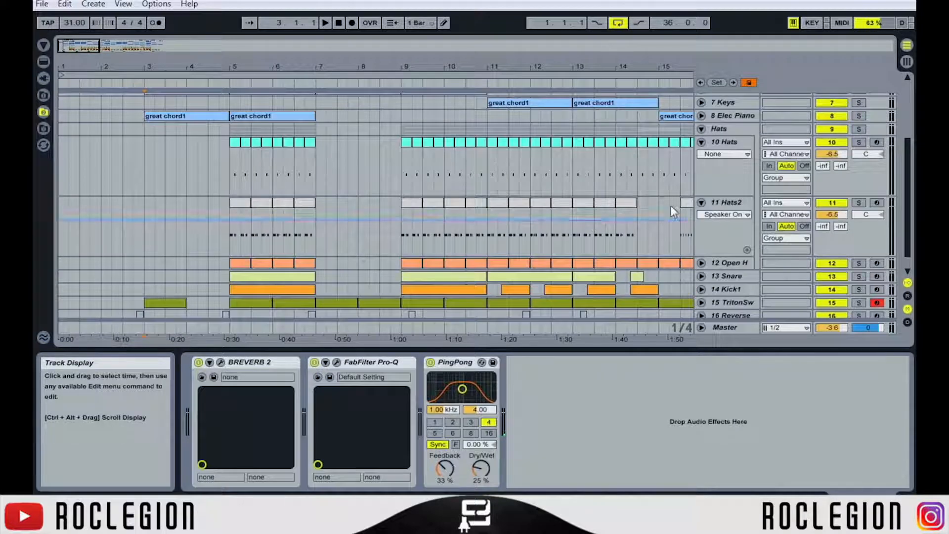
left_click(701, 142)
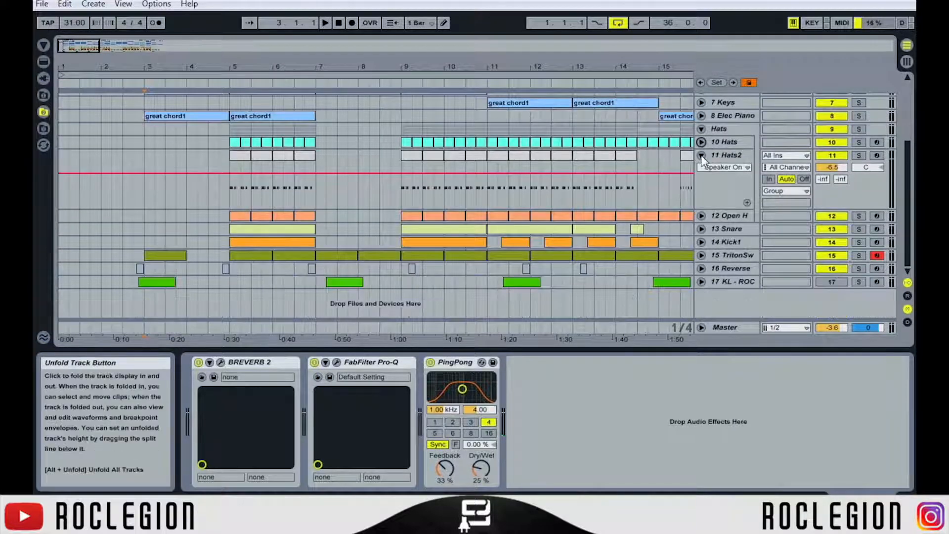
left_click(702, 155)
scroll(619, 221, "up", 3)
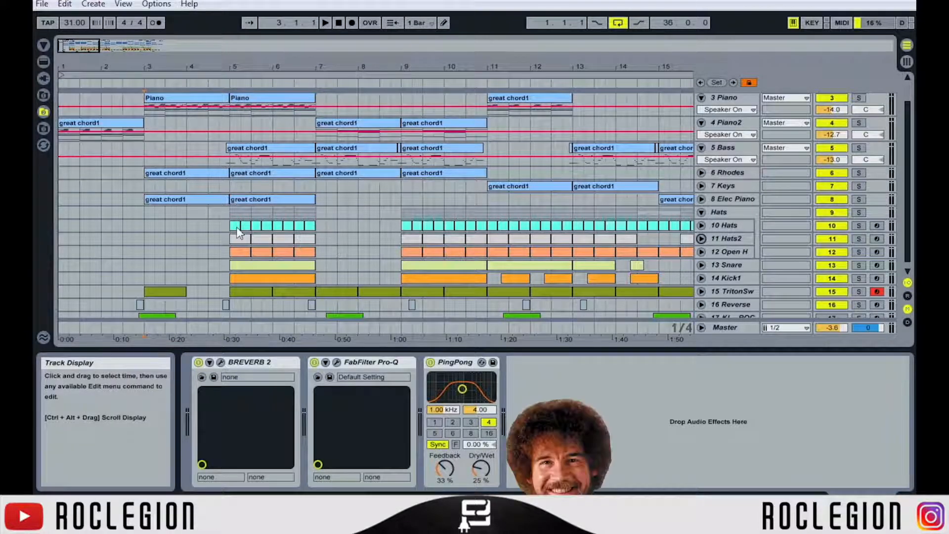
- Show the device chains of the Bass, Vocal and Keys tracks
left_click(146, 152)
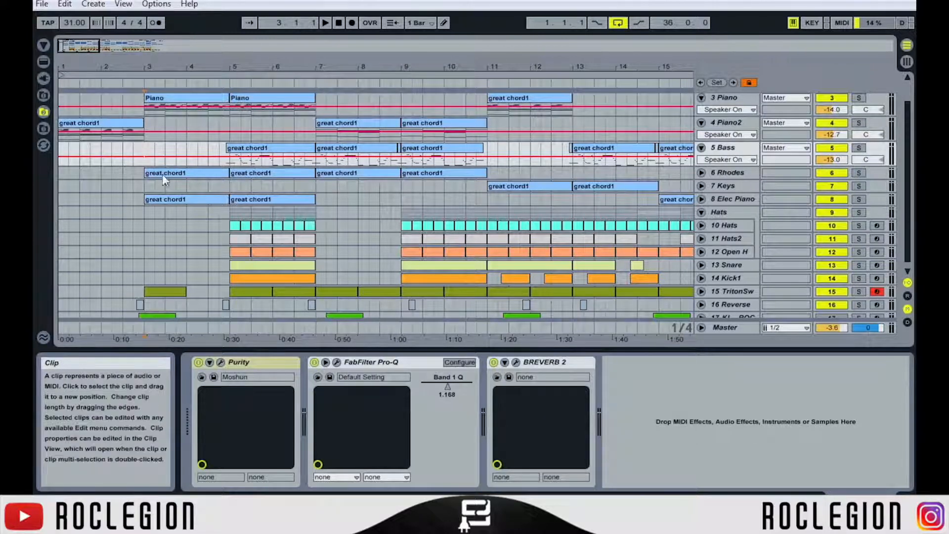
scroll(176, 144, "up", 2)
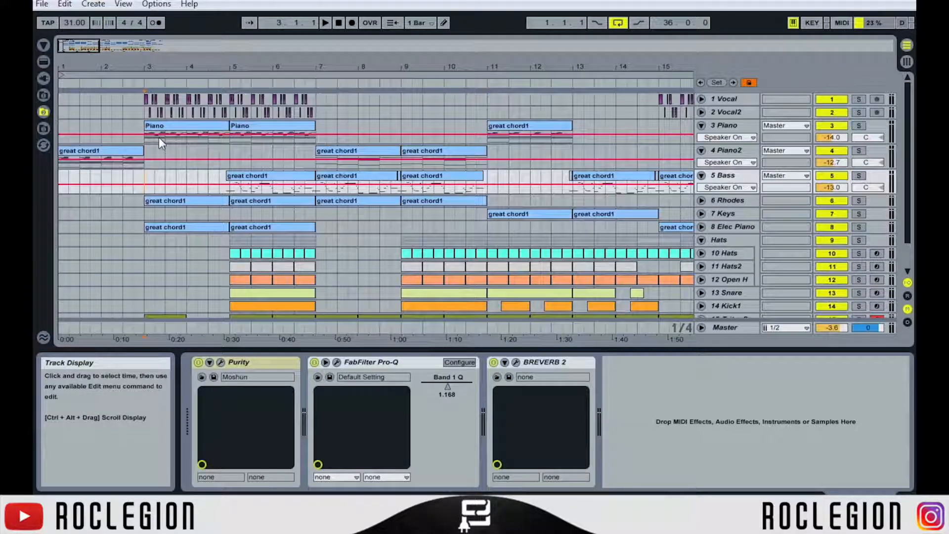
left_click(140, 103)
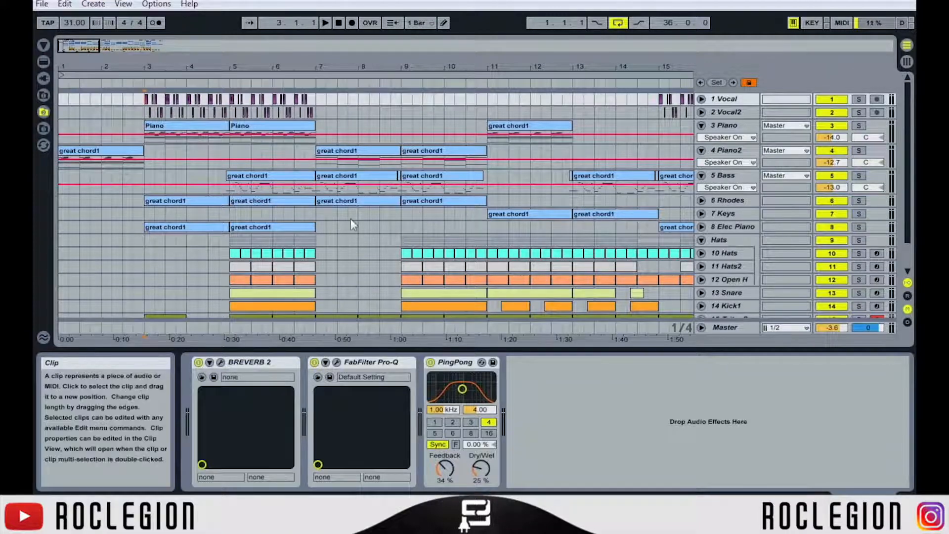
scroll(247, 208, "down", 3)
left_click(138, 185)
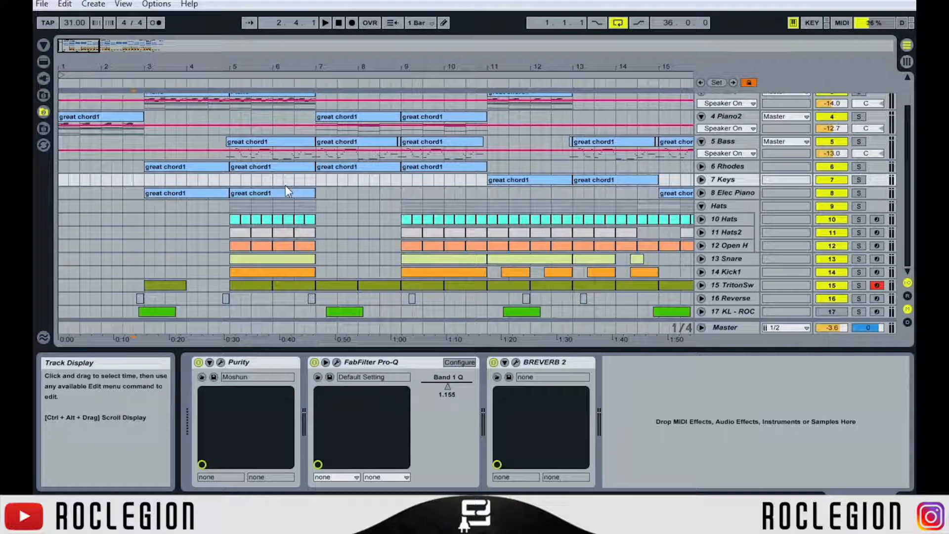
- Solo the Piano track and play it from bar 3, clear the solo, and move the playback start to just before bar 3
left_click(144, 102)
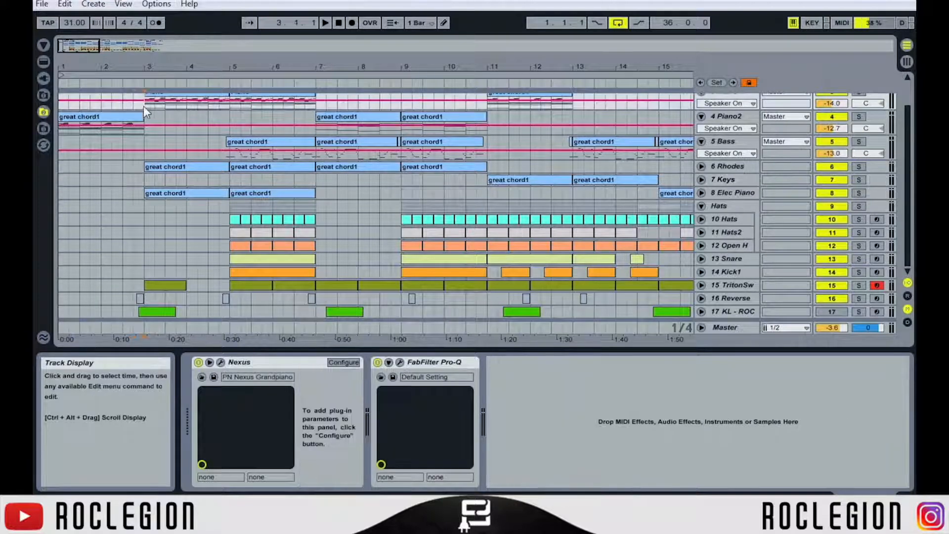
scroll(854, 104, "up", 1)
left_click(859, 120)
key("space")
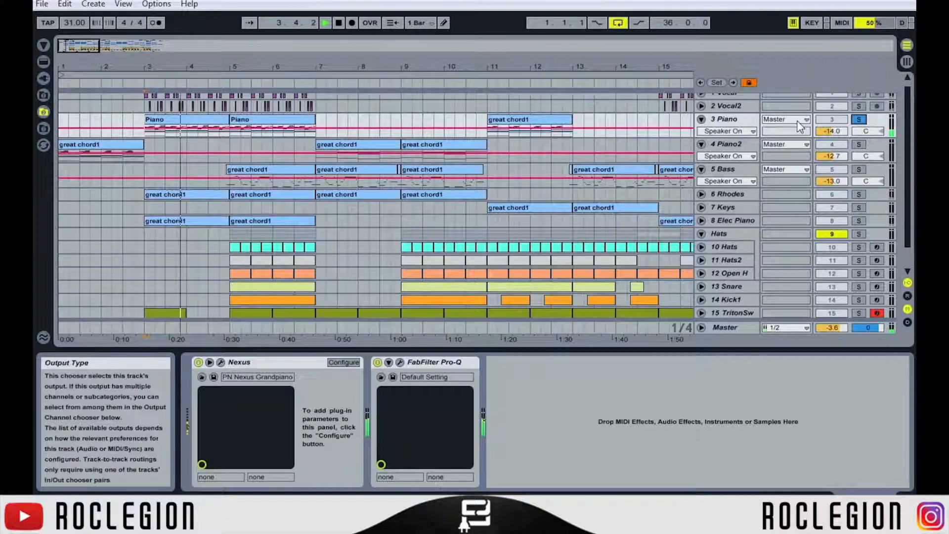
key("space")
left_click(859, 122)
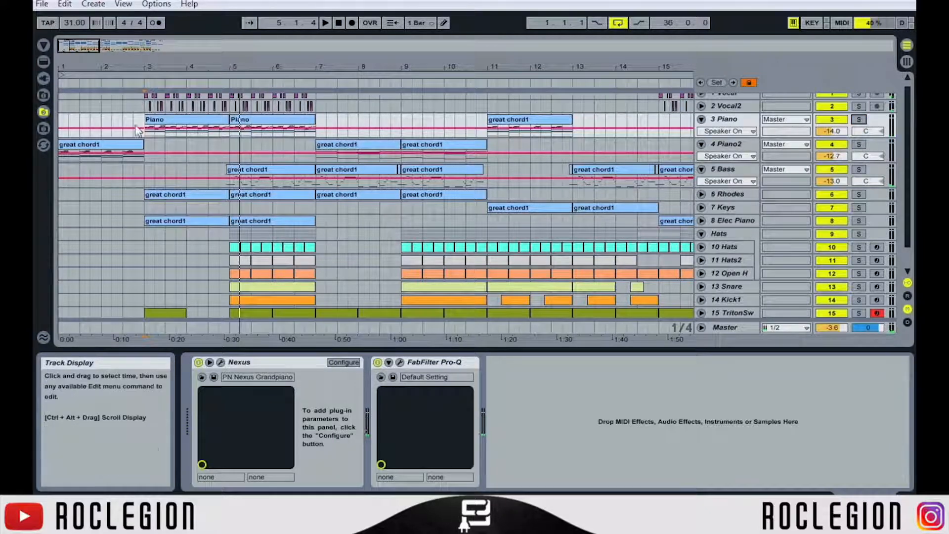
left_click(135, 123)
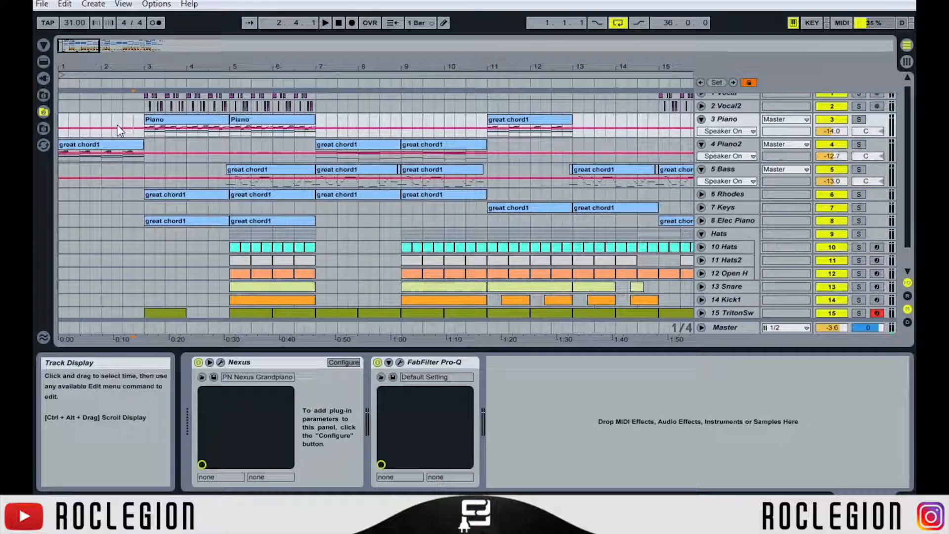